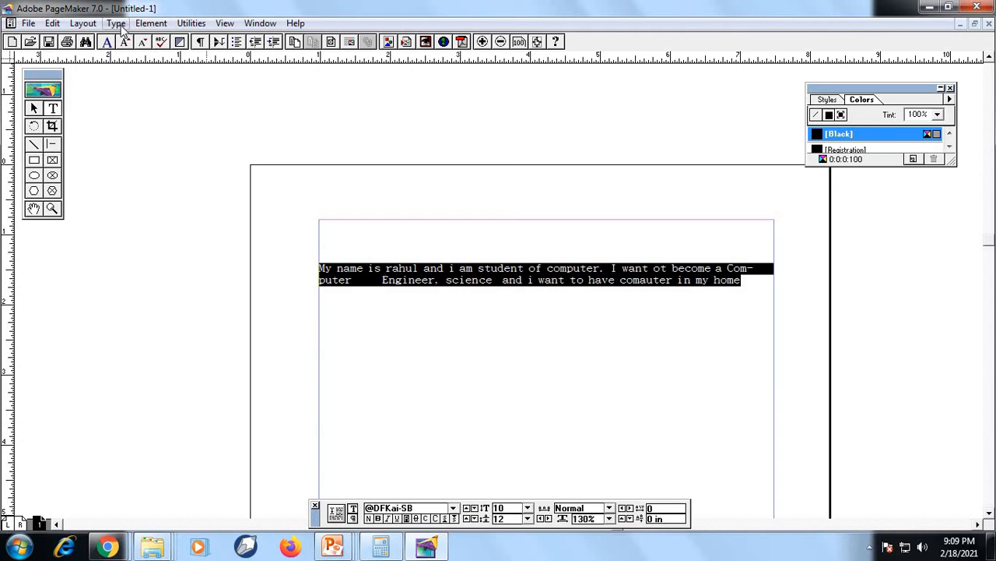
left_click(121, 26)
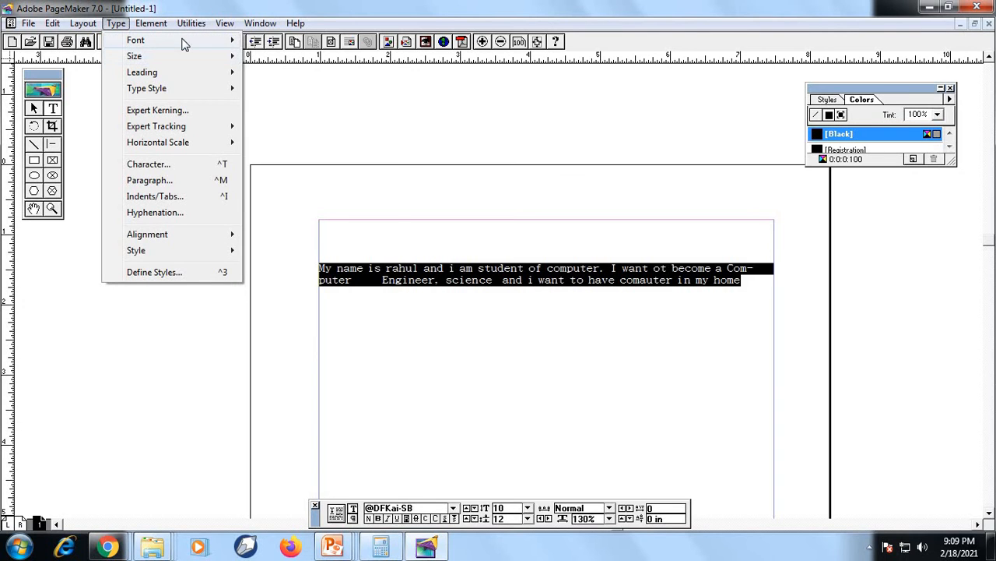
mouse_move(183, 43)
left_click(312, 184)
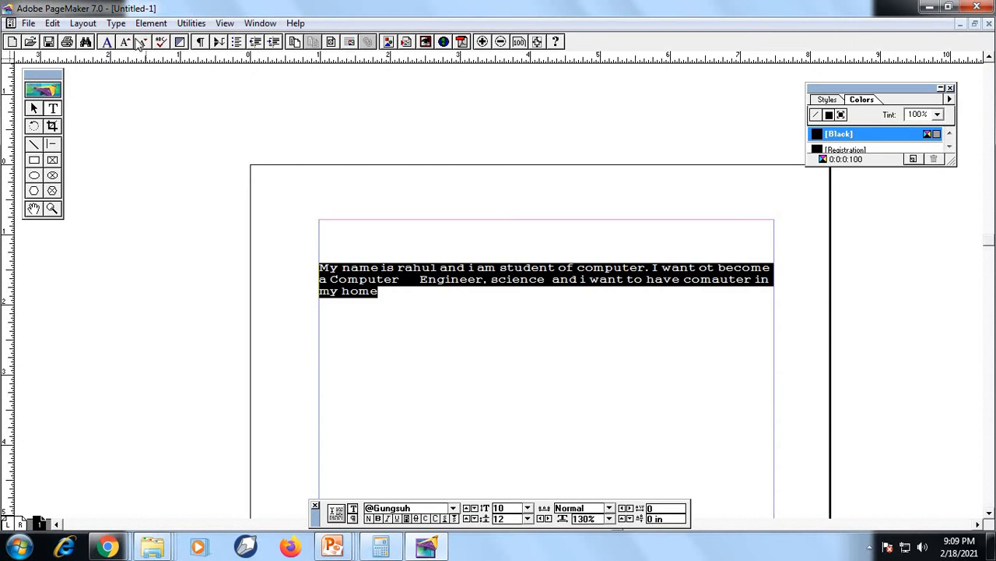
left_click(117, 24)
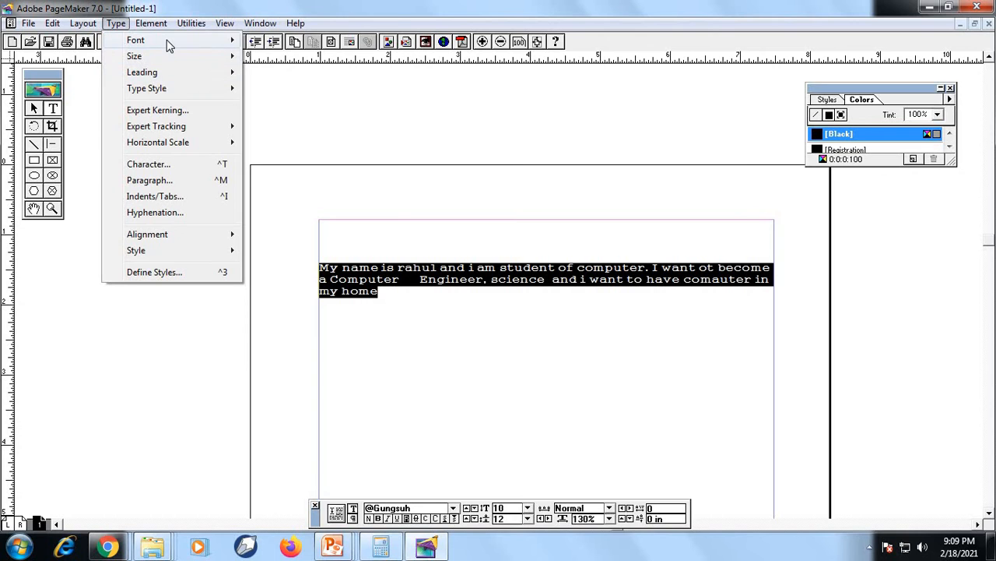
mouse_move(169, 43)
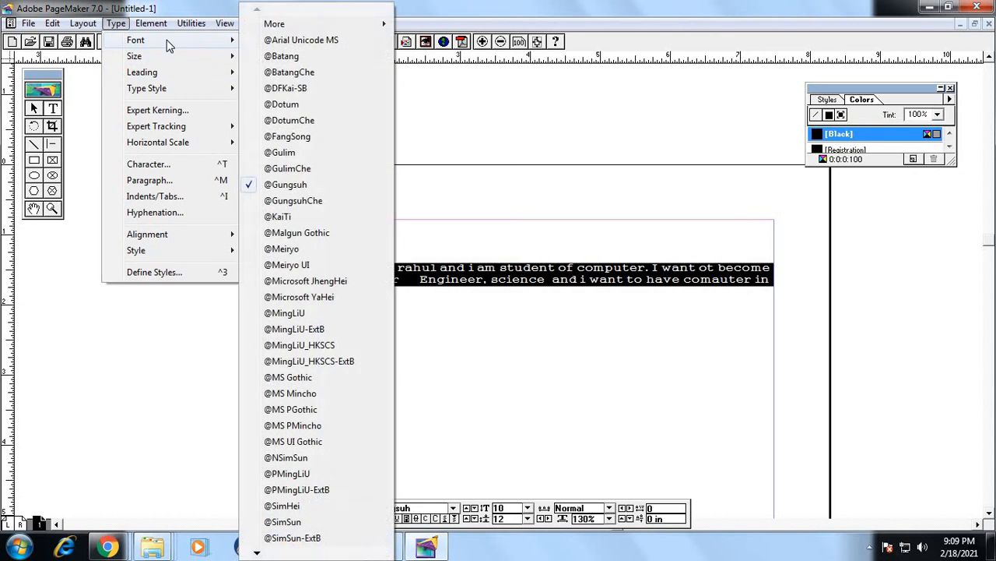
left_click(288, 104)
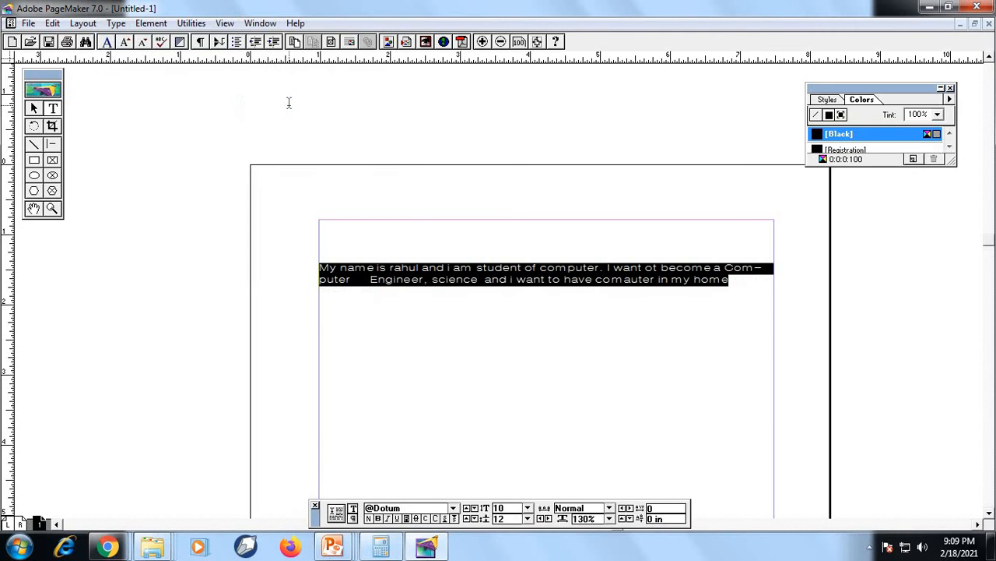
Switch to the PowerPoint slide show to read the Size description on the Type Menu slide, and return to PageMaker.
left_click(333, 547)
left_click(580, 467)
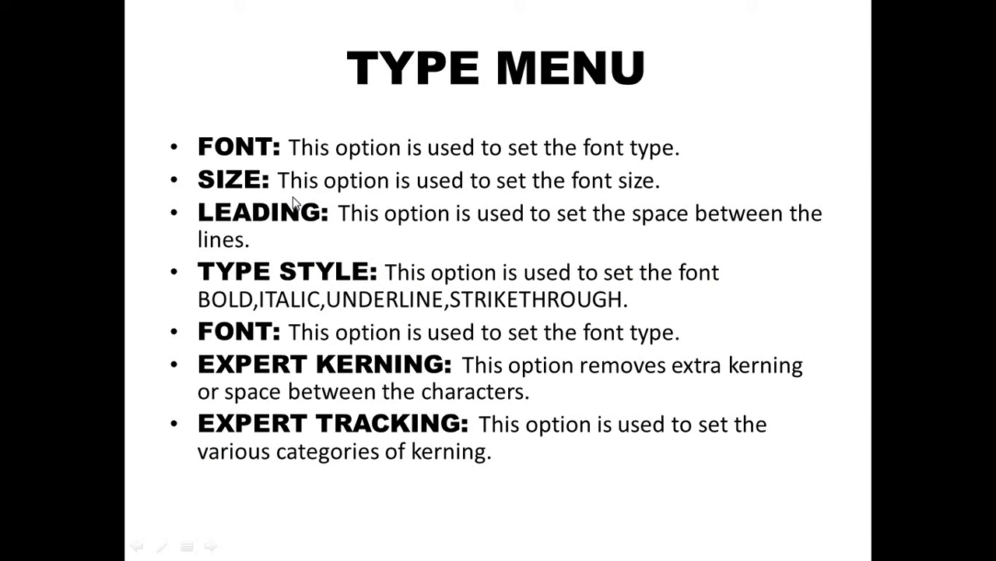
key("super")
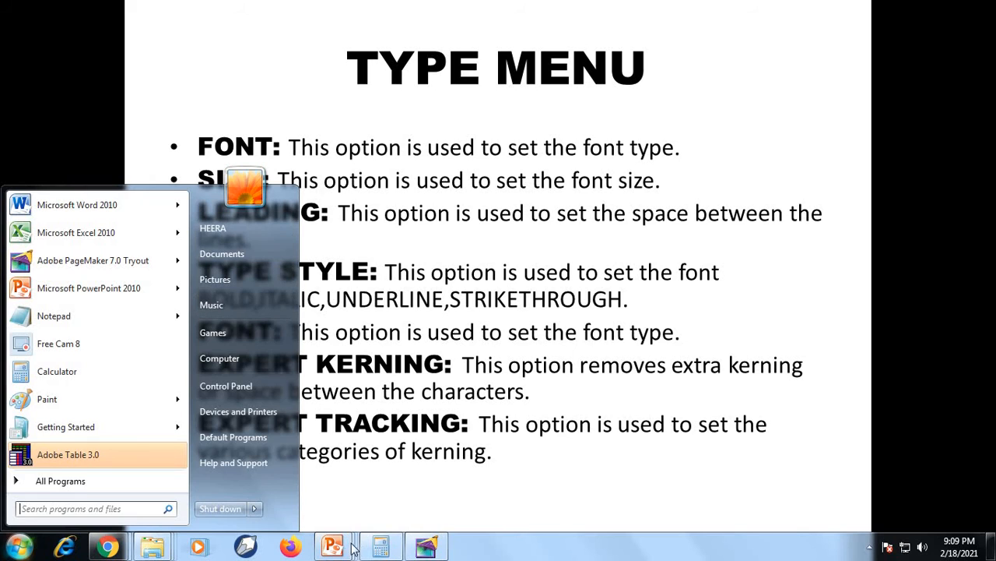
left_click(426, 547)
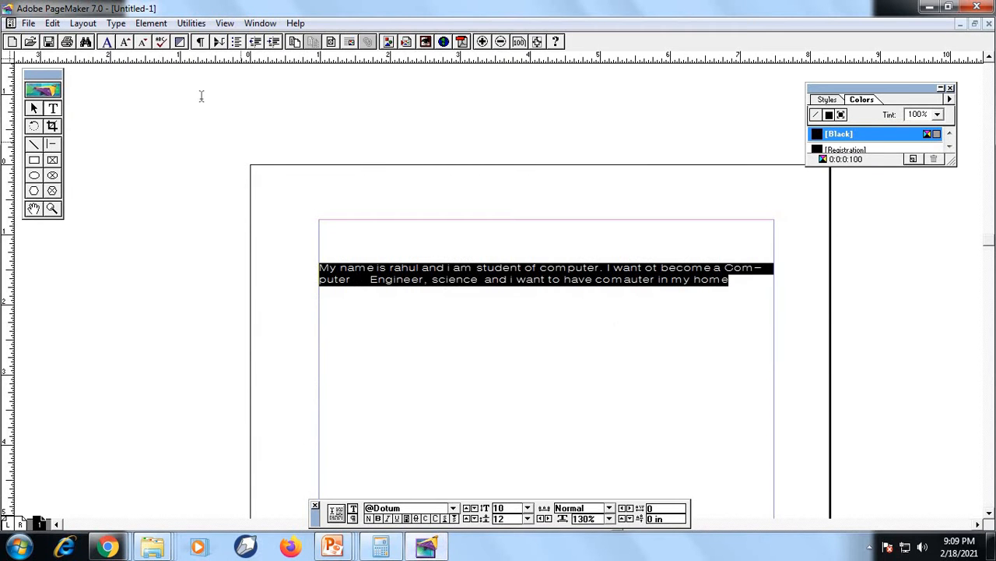
Try a 14-point font size on the selected paragraph and set it back to 10 points.
left_click(116, 23)
mouse_move(136, 58)
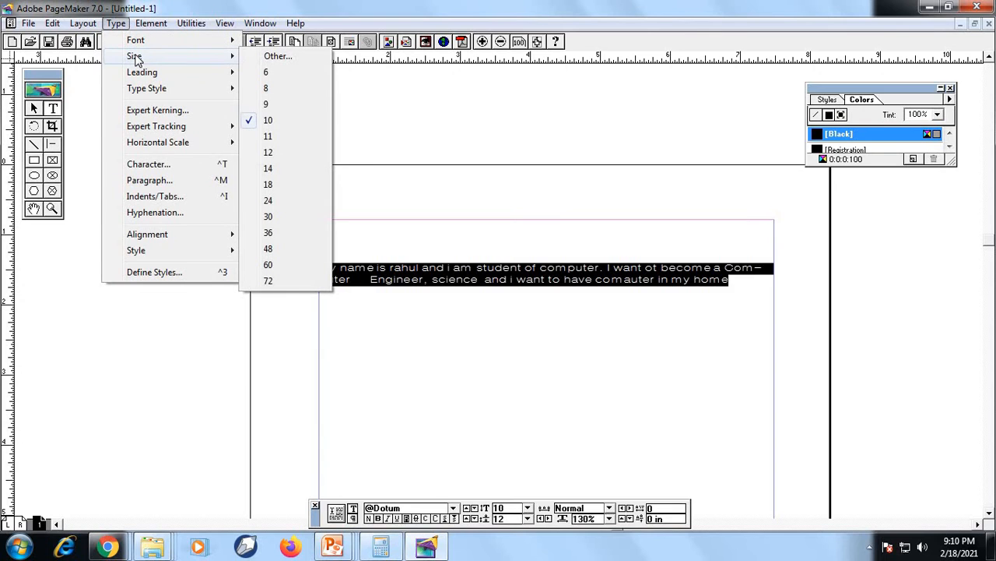
left_click(271, 167)
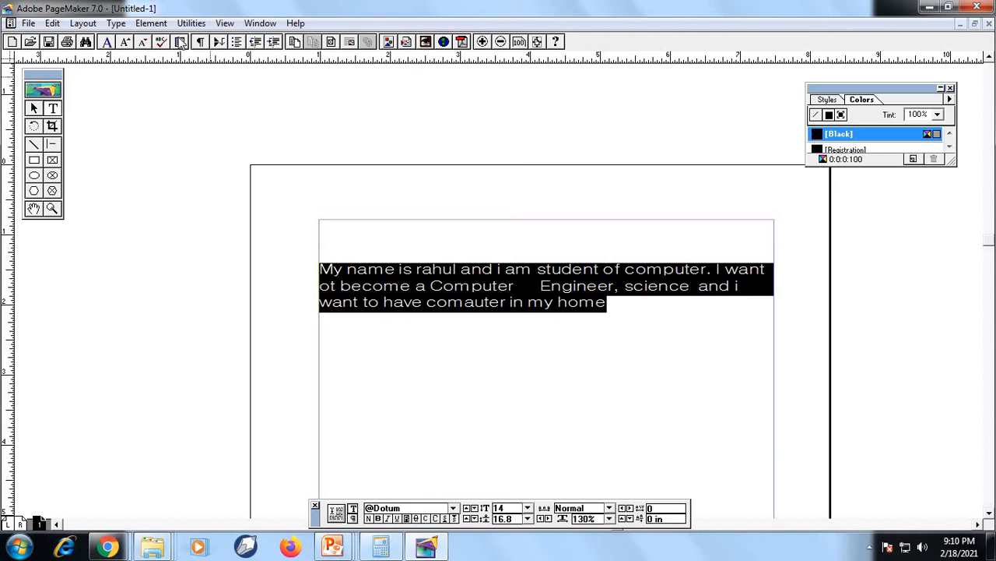
left_click(116, 24)
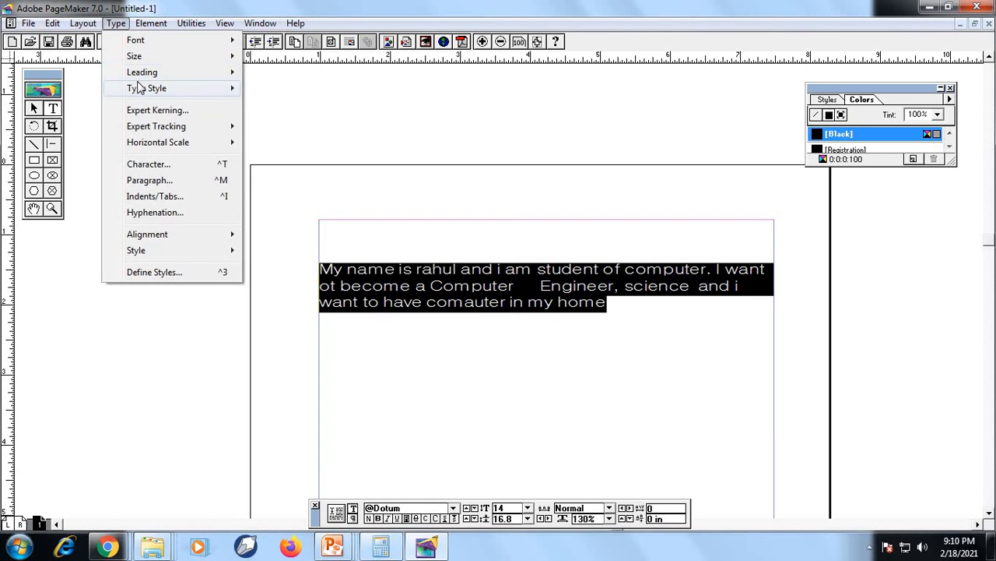
mouse_move(160, 56)
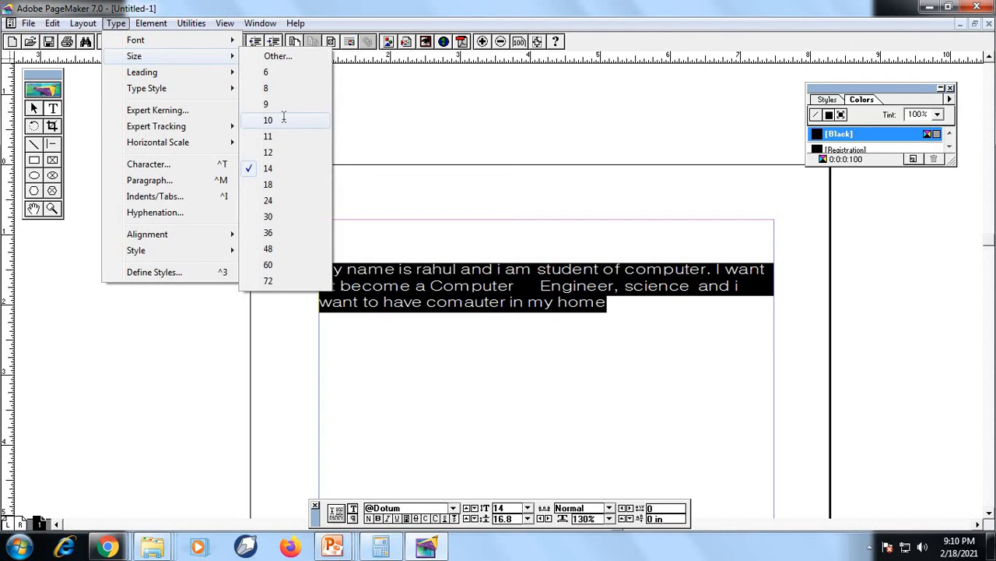
left_click(267, 120)
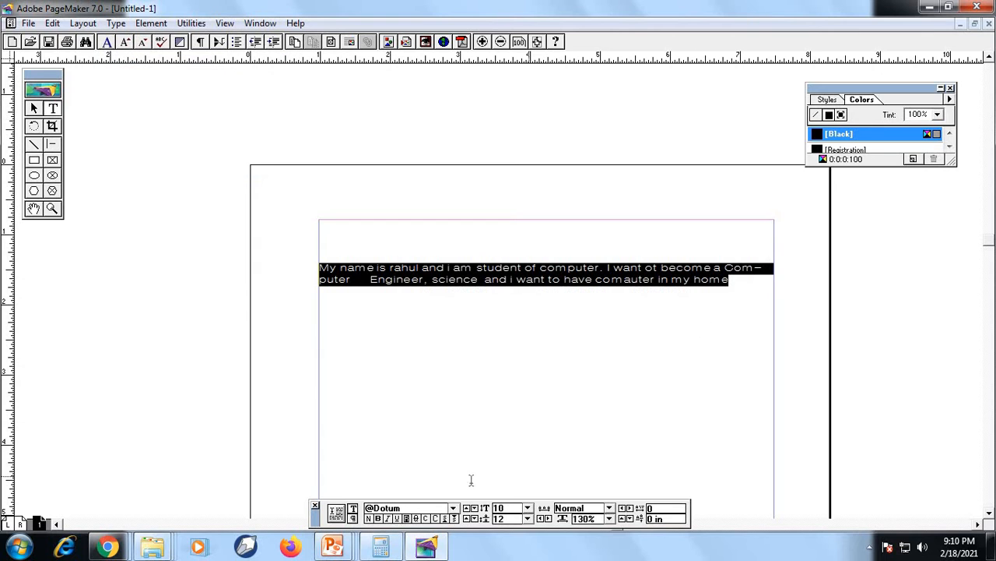
Switch to the PowerPoint slide show to read the Leading description, and return to PageMaker.
left_click(416, 554)
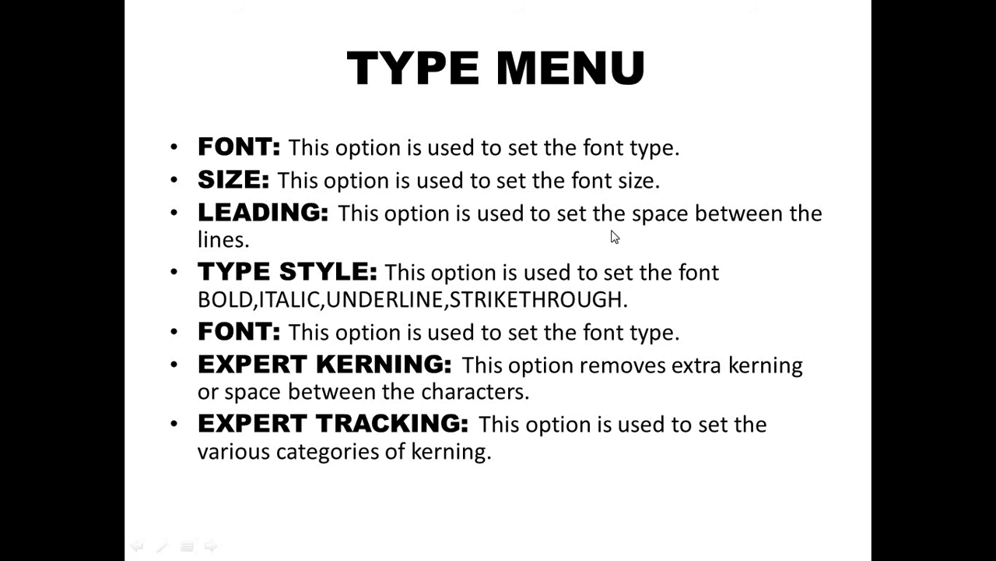
key("super")
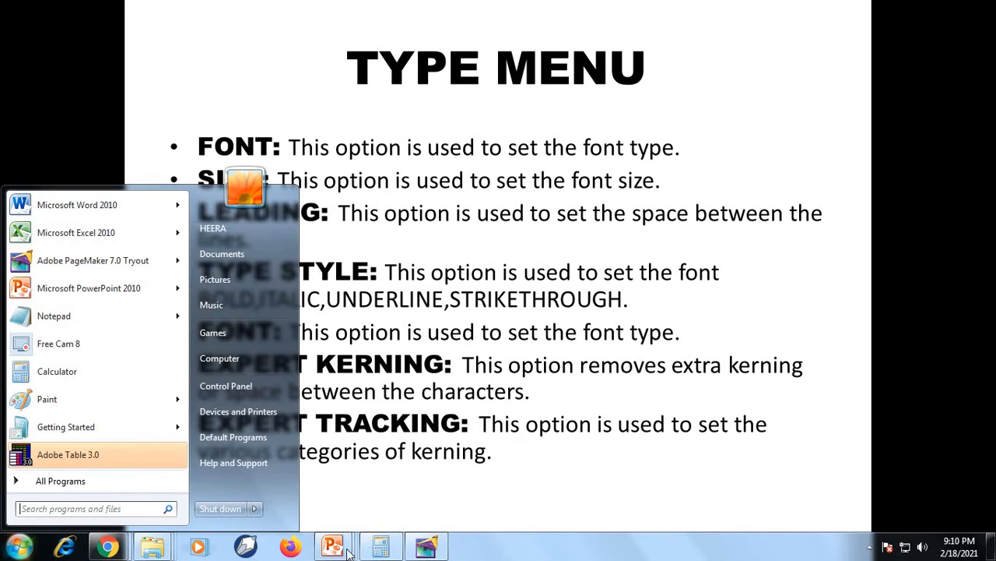
left_click(426, 548)
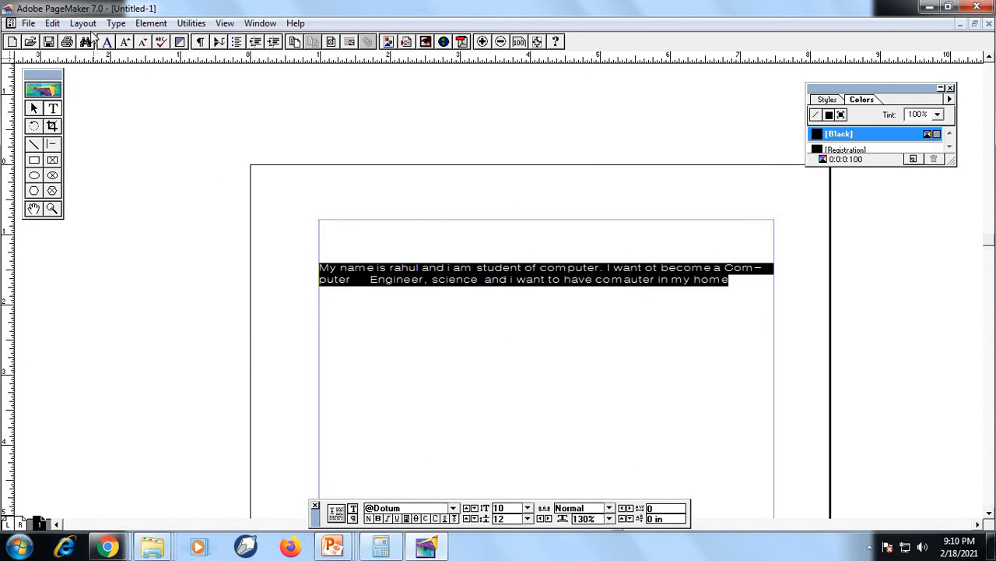
Set the leading of the selected paragraph to 15.
left_click(116, 22)
mouse_move(132, 74)
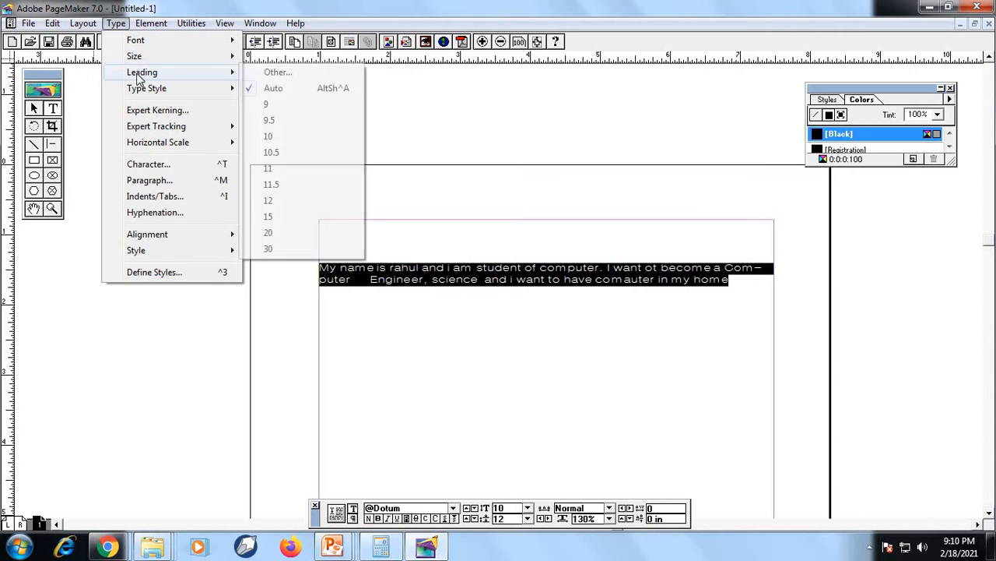
left_click(268, 218)
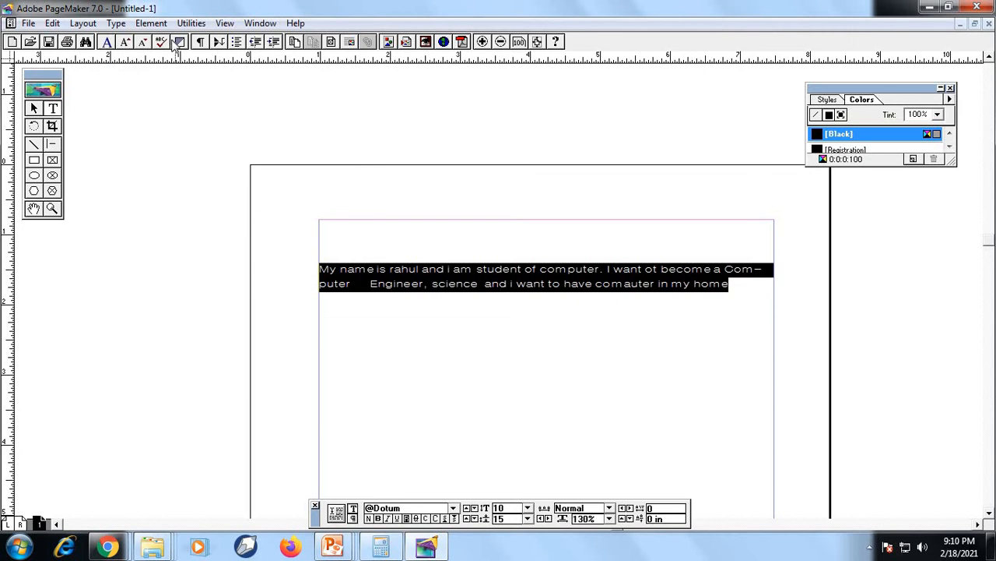
Tighten the line spacing of the selected paragraph by setting its leading to 9.
left_click(122, 25)
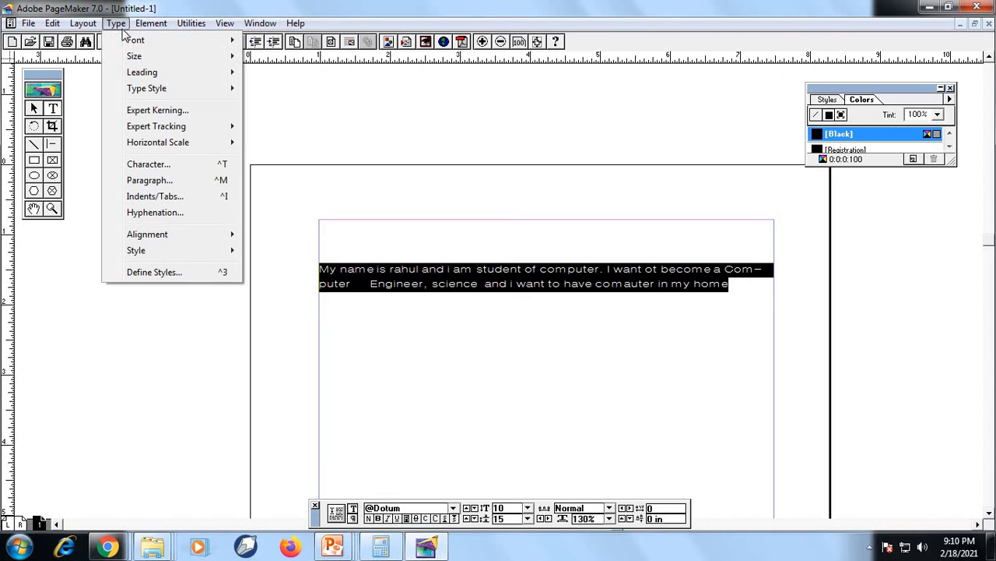
mouse_move(187, 72)
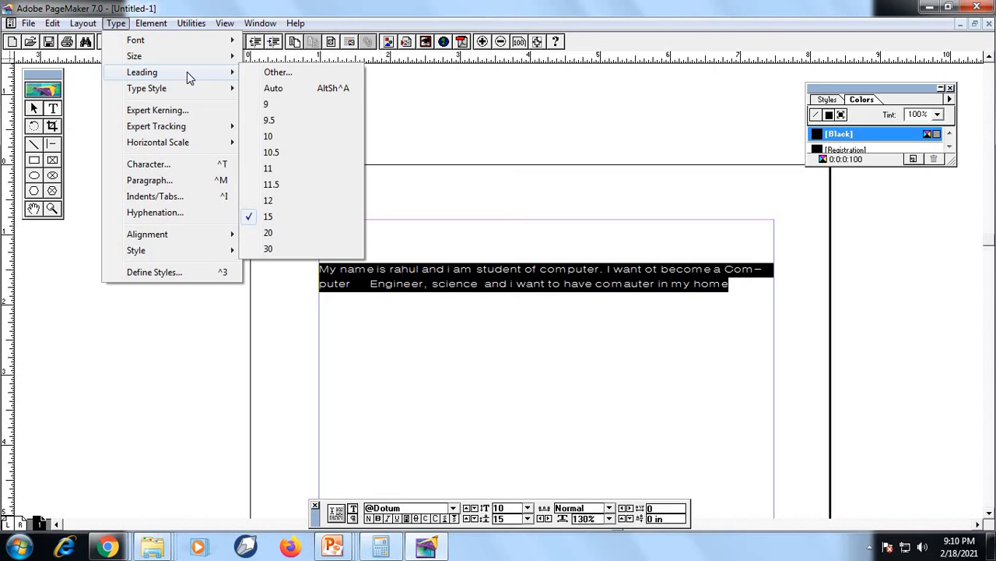
left_click(269, 104)
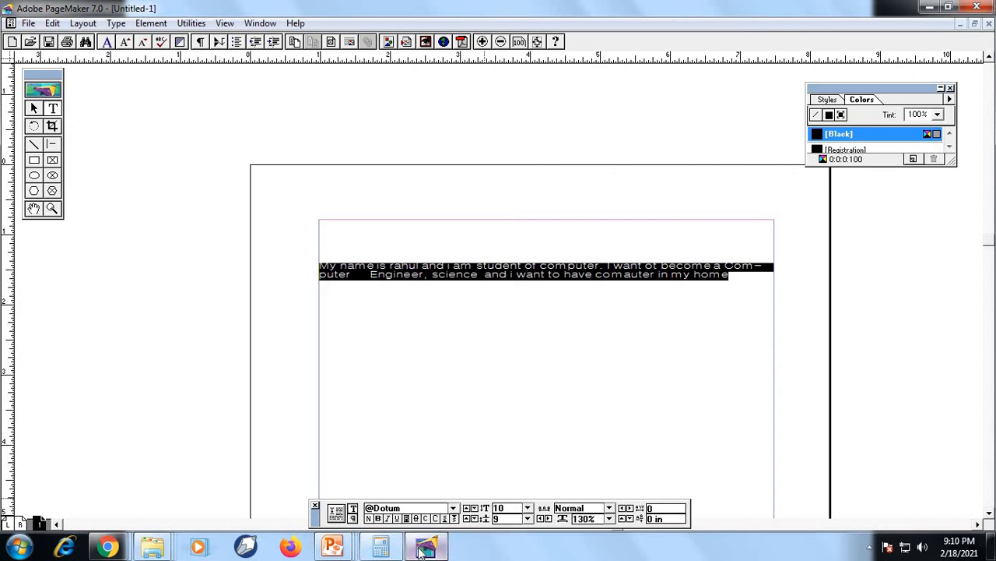
Switch to the PowerPoint slide show to read the Type Style description, and return to PageMaker.
left_click(334, 545)
left_click(573, 484)
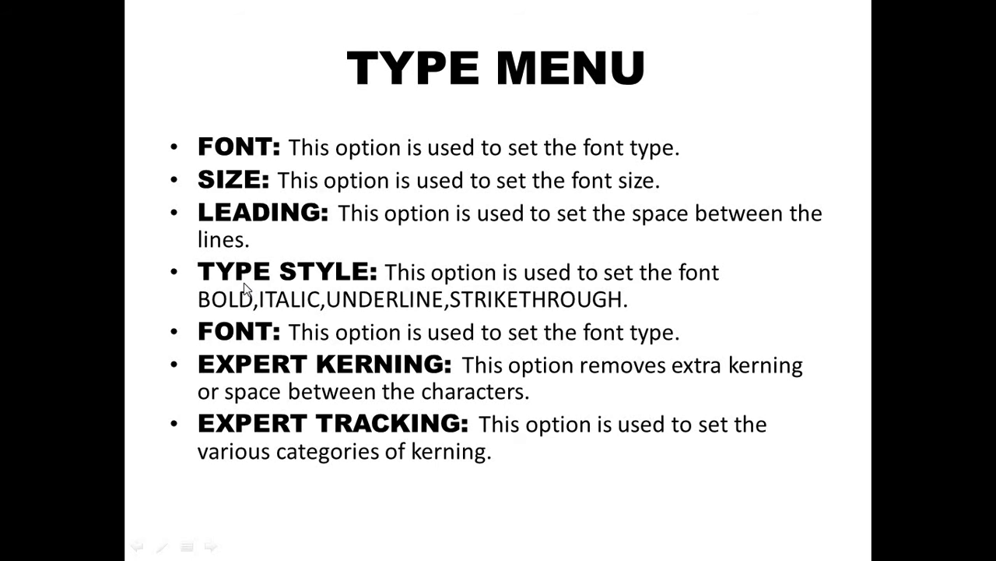
key("super")
left_click(425, 547)
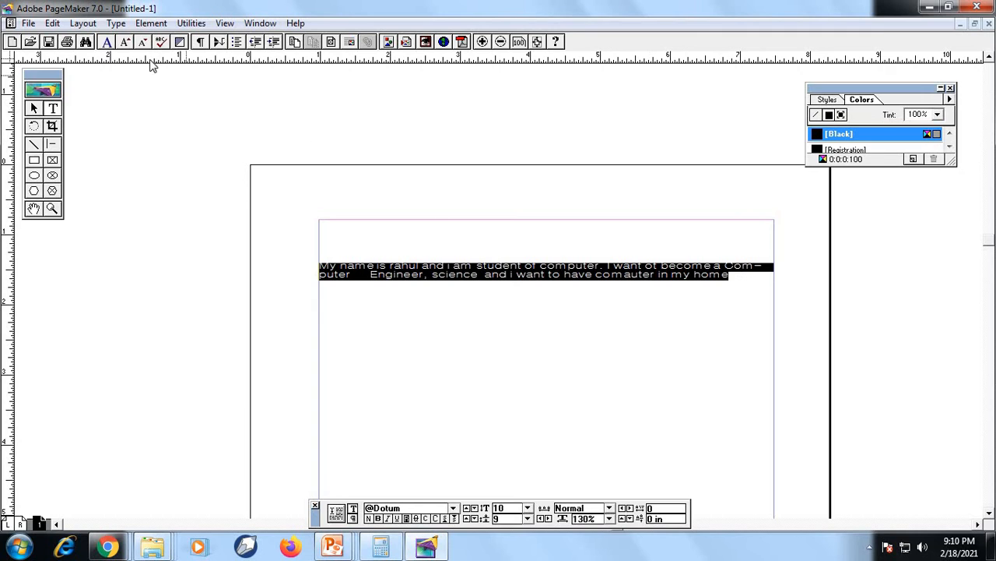
Try the Bold type style on the selected paragraph and set it back to Normal.
left_click(119, 26)
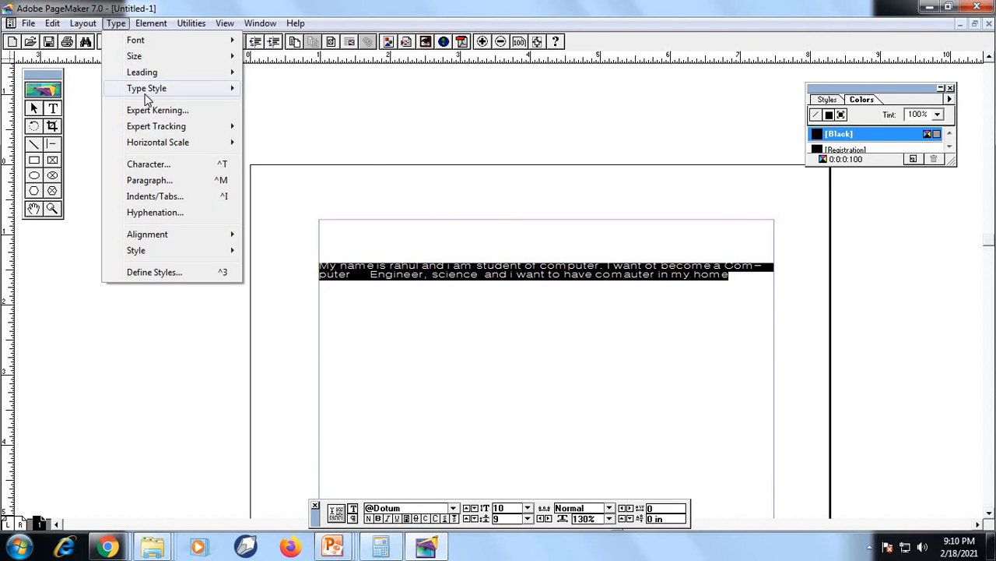
mouse_move(148, 96)
left_click(274, 105)
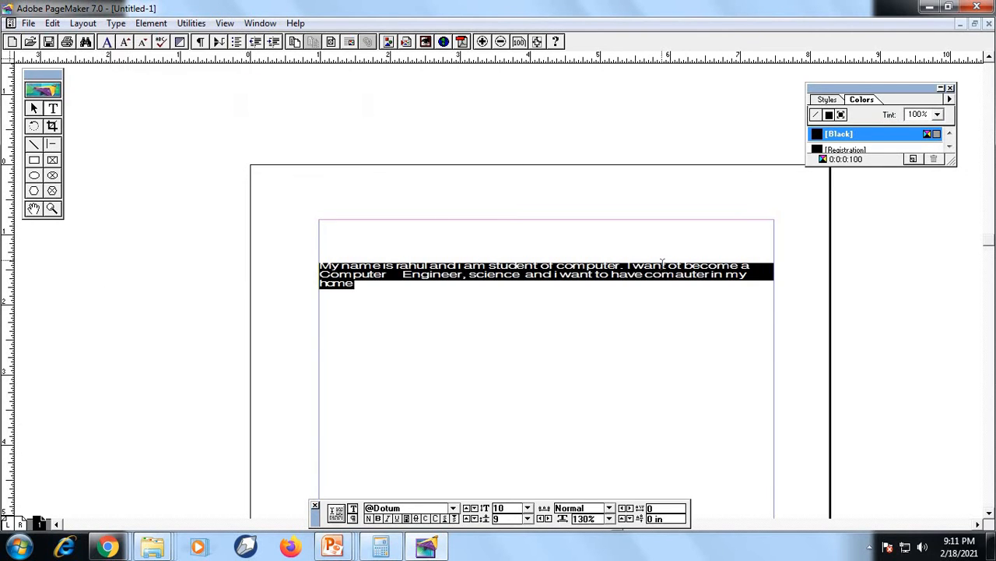
left_click(115, 25)
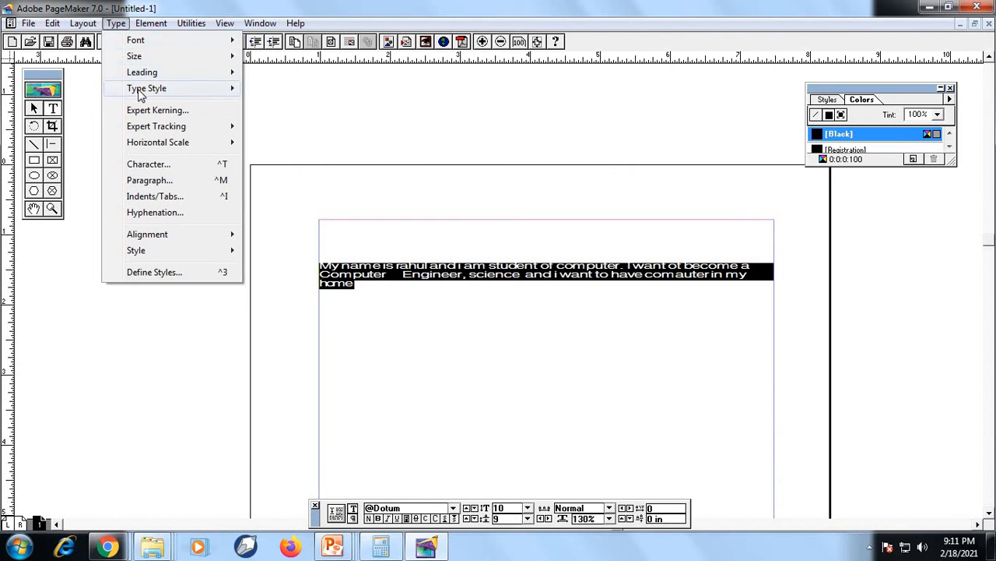
mouse_move(189, 93)
left_click(269, 90)
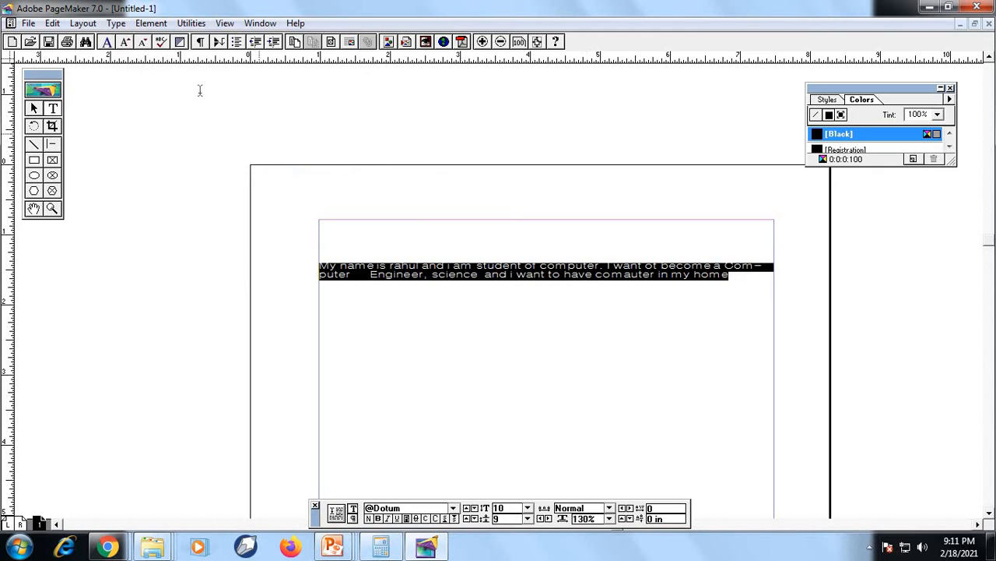
left_click(116, 23)
mouse_move(176, 93)
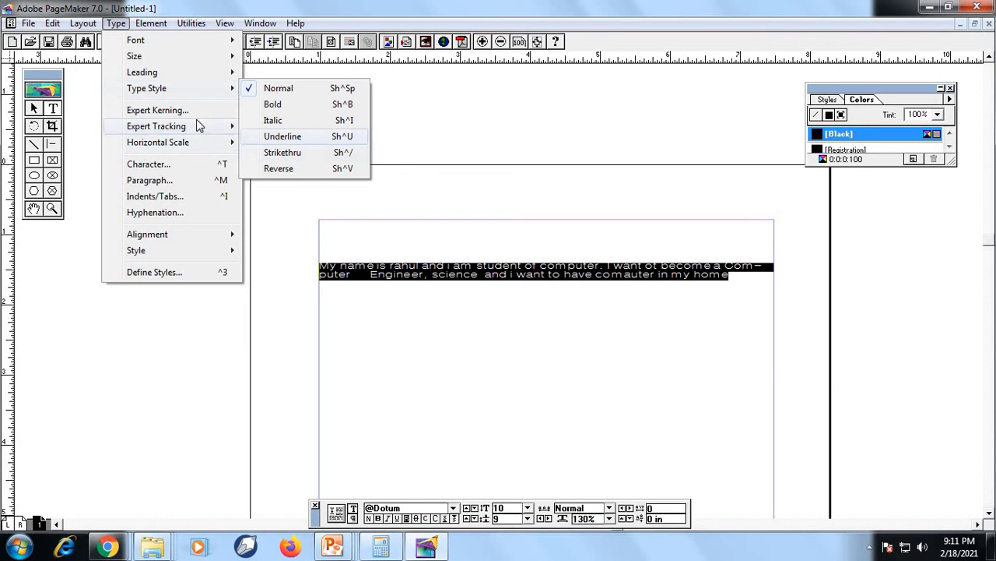
left_click(398, 179)
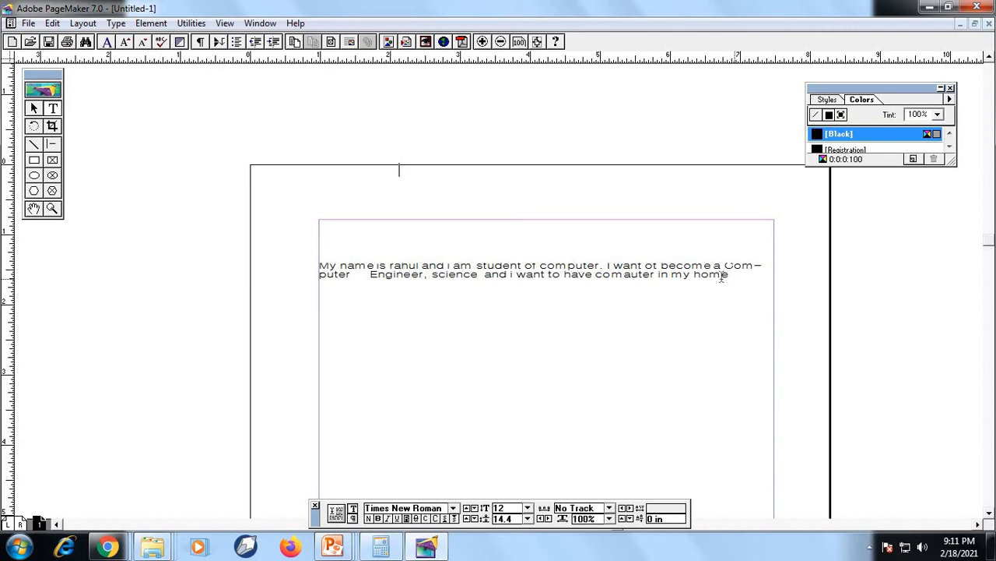
Select the whole paragraph and increase its kerning to 0.06.
left_click_drag(722, 276, 300, 262)
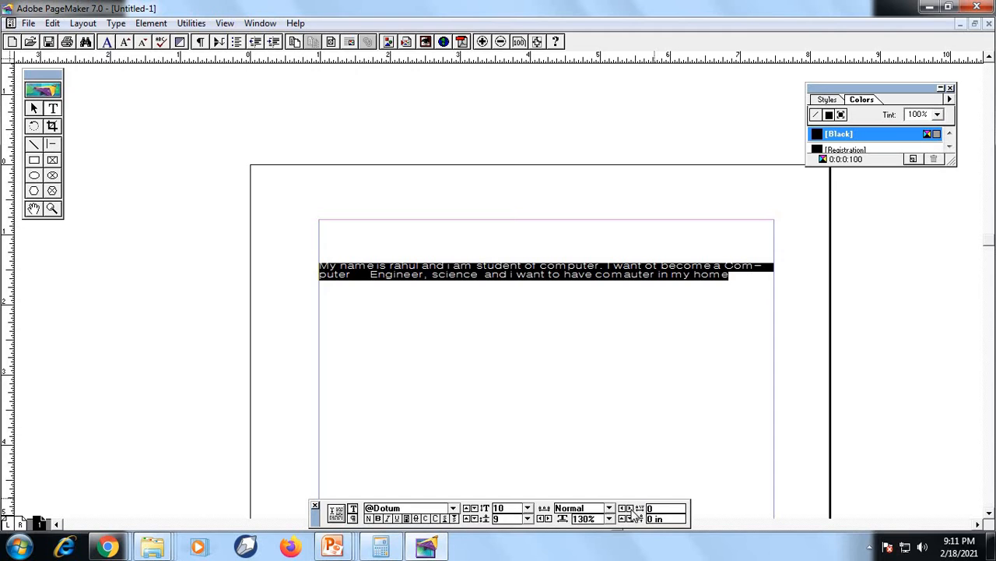
left_click(635, 508)
left_click(635, 508)
left_click(635, 508)
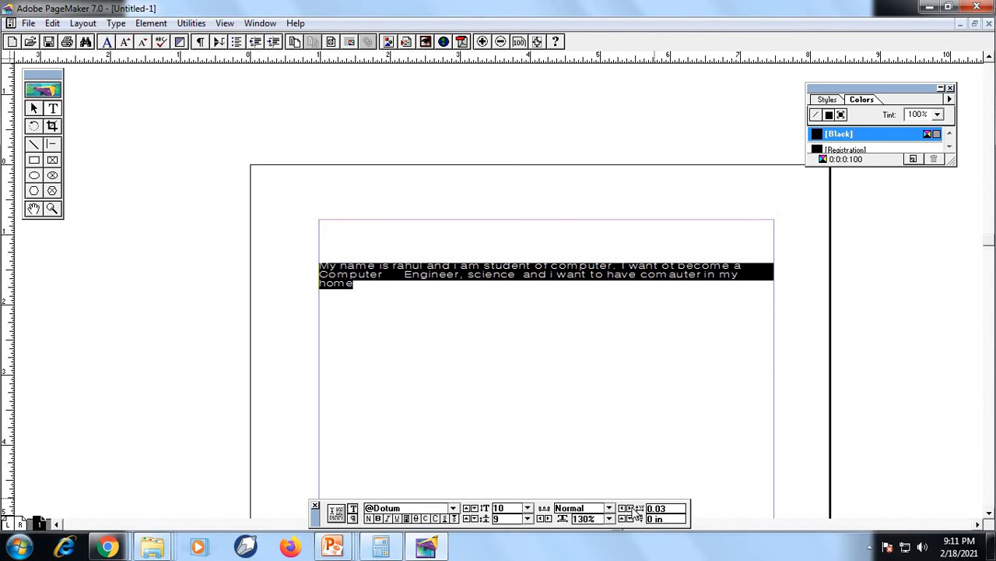
left_click(636, 509)
left_click(635, 508)
left_click(635, 508)
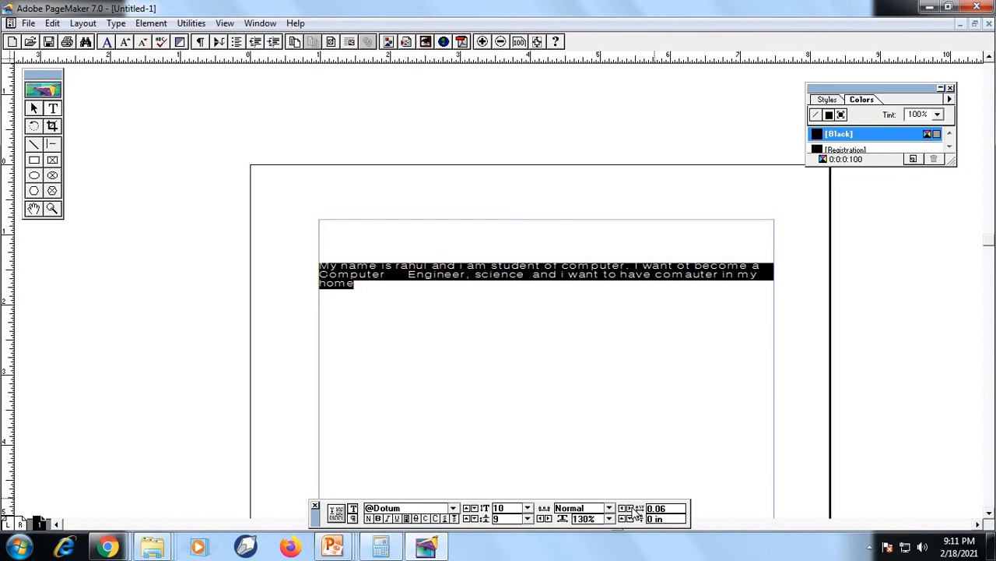
Reduce the kerning of the selected paragraph to 0.01.
left_click(625, 508)
left_click(625, 508)
left_click(625, 508)
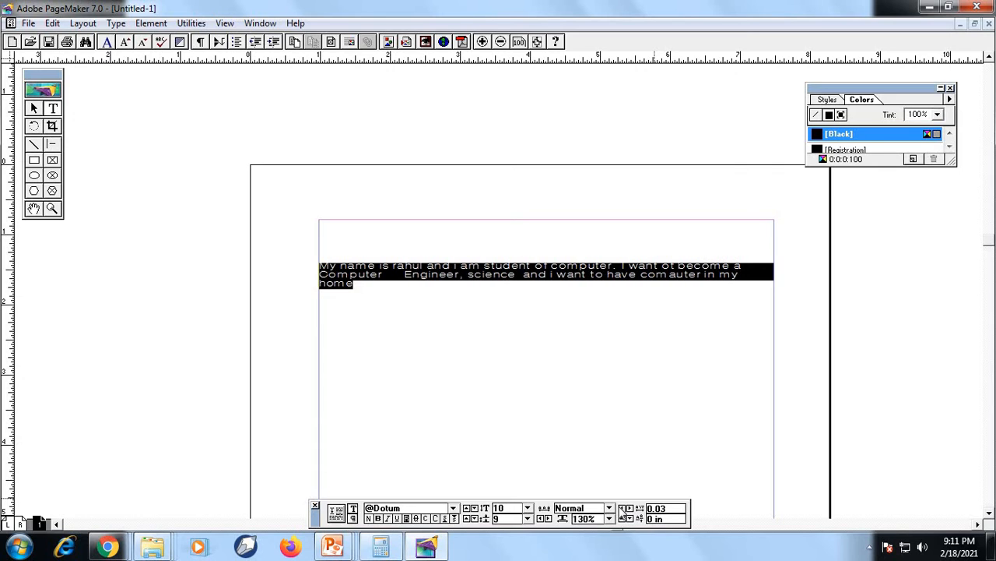
left_click(626, 508)
left_click(625, 509)
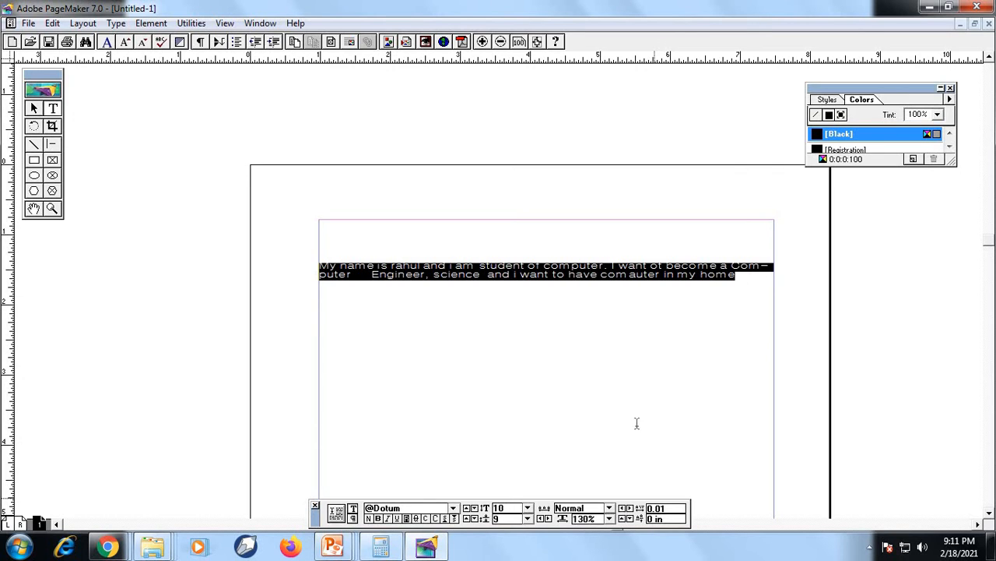
Increase the kerning of the selected paragraph to 0.04.
left_click(630, 509)
left_click(629, 509)
left_click(630, 510)
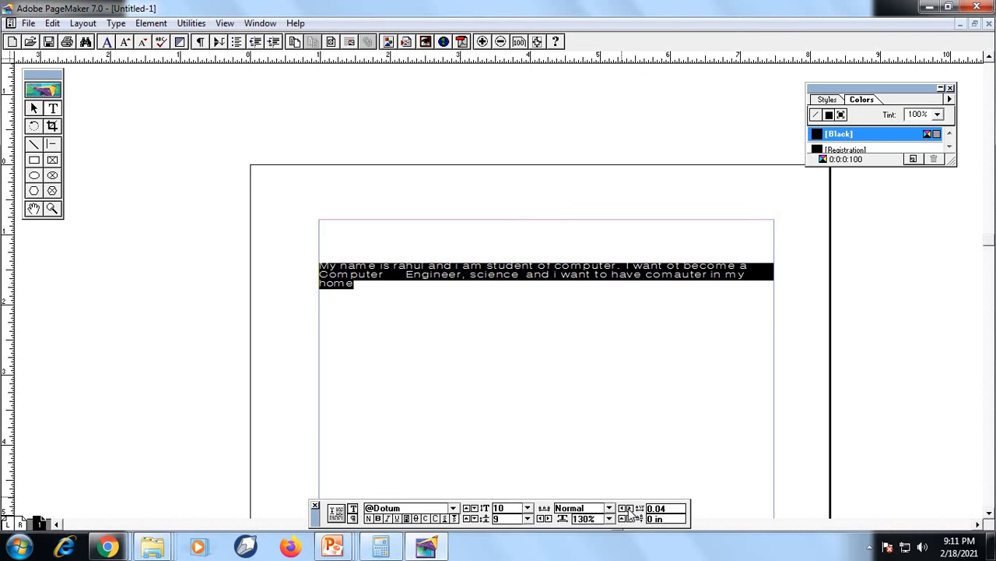
Increase the selected paragraph's kerning to 0.05 and apply Expert Kerning with strength 0.001 and the Text design class.
left_click(630, 509)
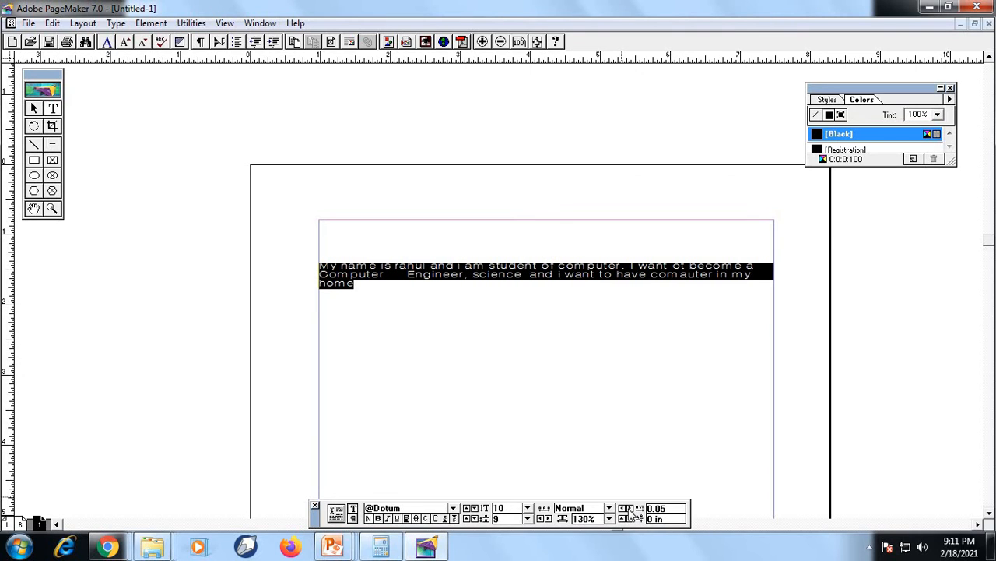
left_click(116, 23)
left_click(145, 111)
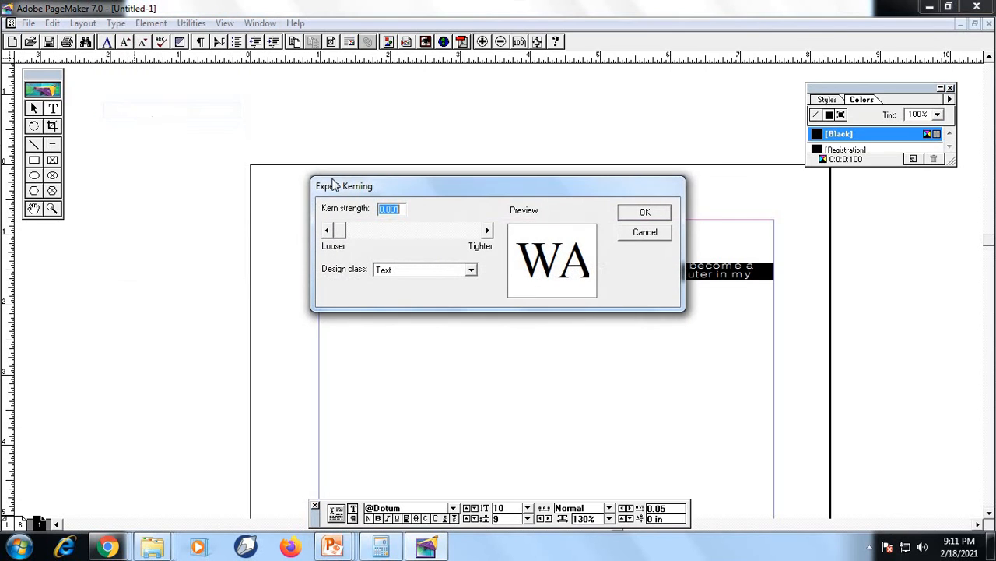
left_click(642, 213)
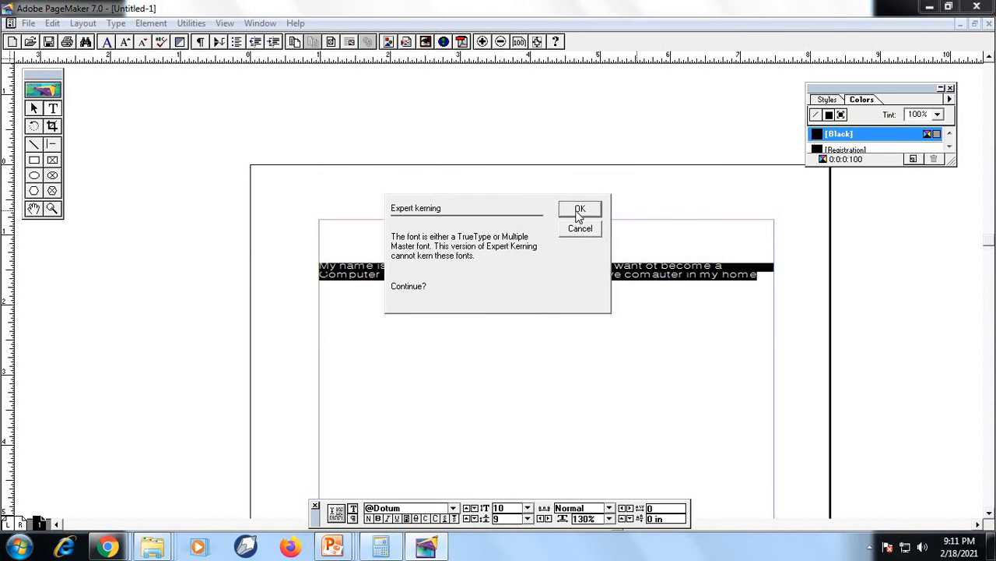
left_click(579, 211)
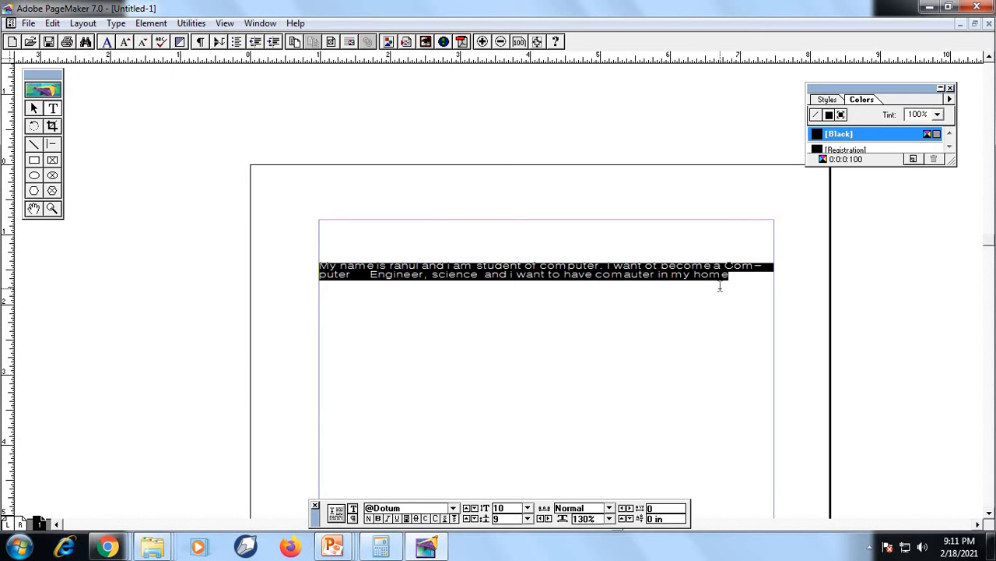
Increase the kerning of the selected paragraph to 0.06.
left_click(627, 508)
left_click(627, 508)
left_click(627, 507)
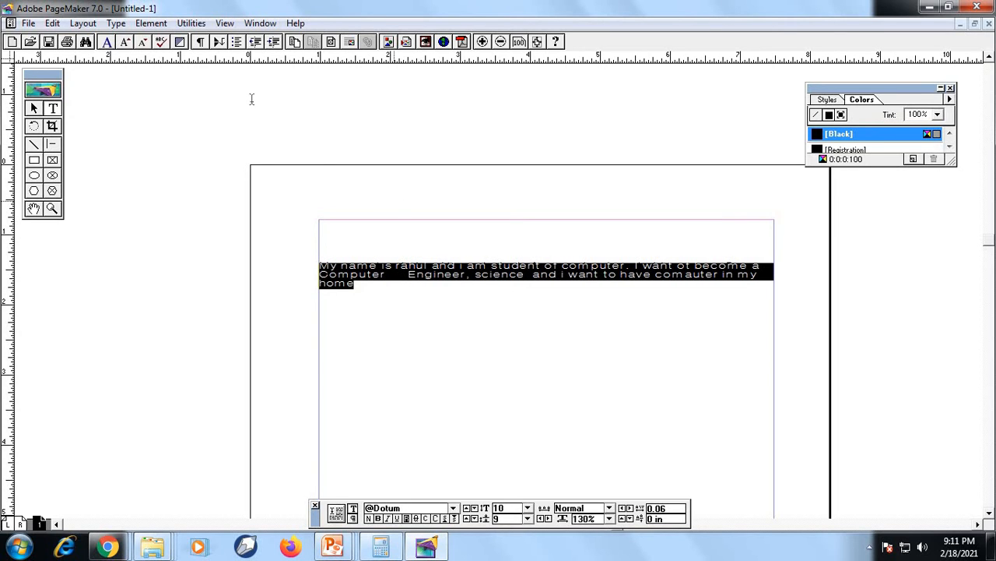
Run Expert Kerning on the selected paragraph with its default settings to remove the extra character spacing.
left_click(116, 23)
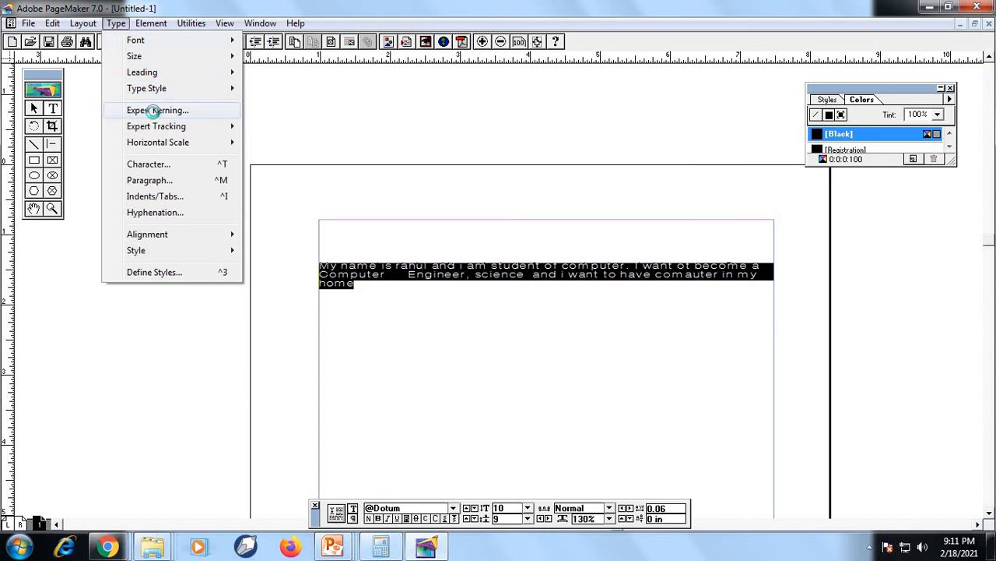
left_click(154, 109)
left_click(647, 213)
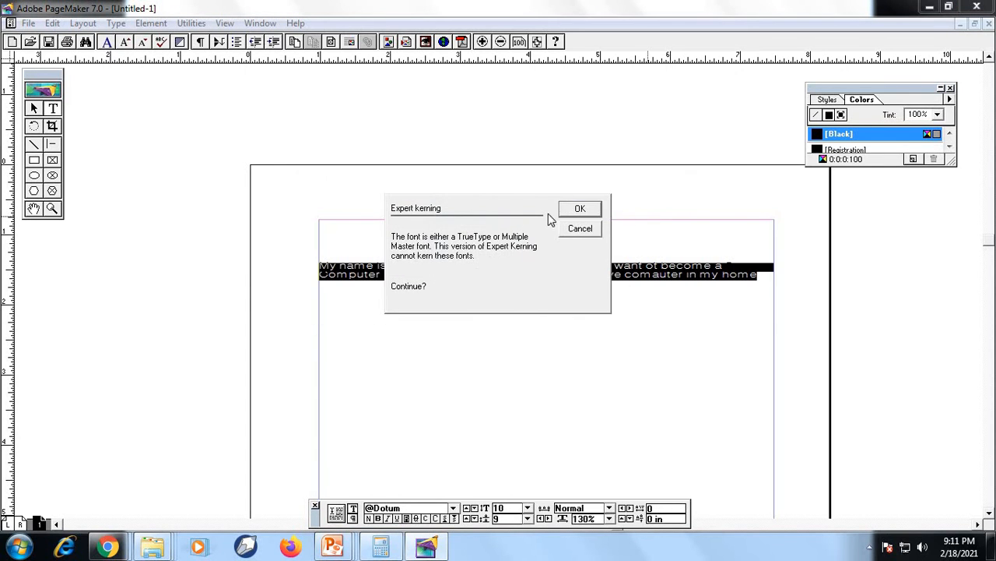
left_click(580, 208)
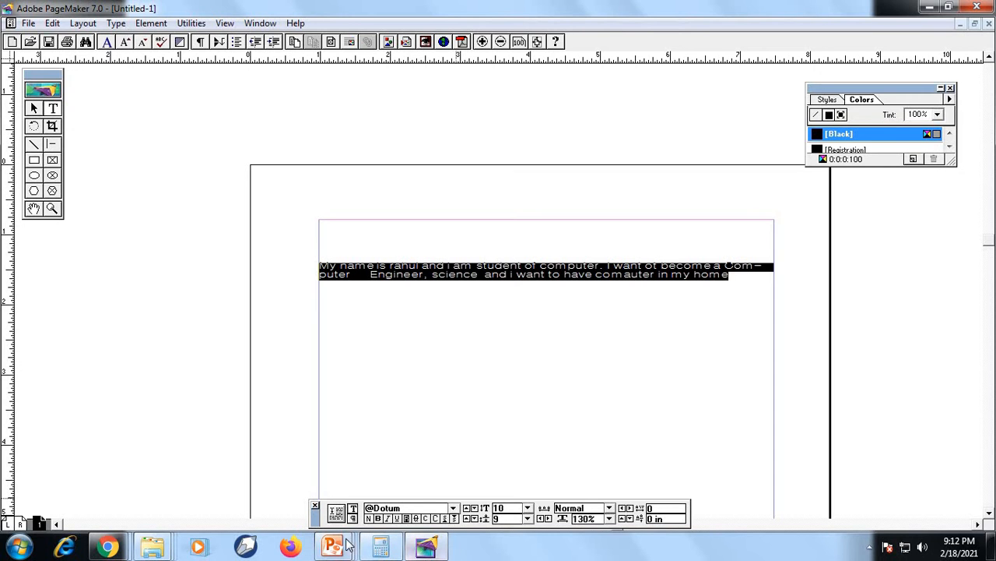
Switch to the PowerPoint slide on the Type menu, review the Expert Tracking description, and return to PageMaker.
mouse_move(337, 545)
left_click(537, 455)
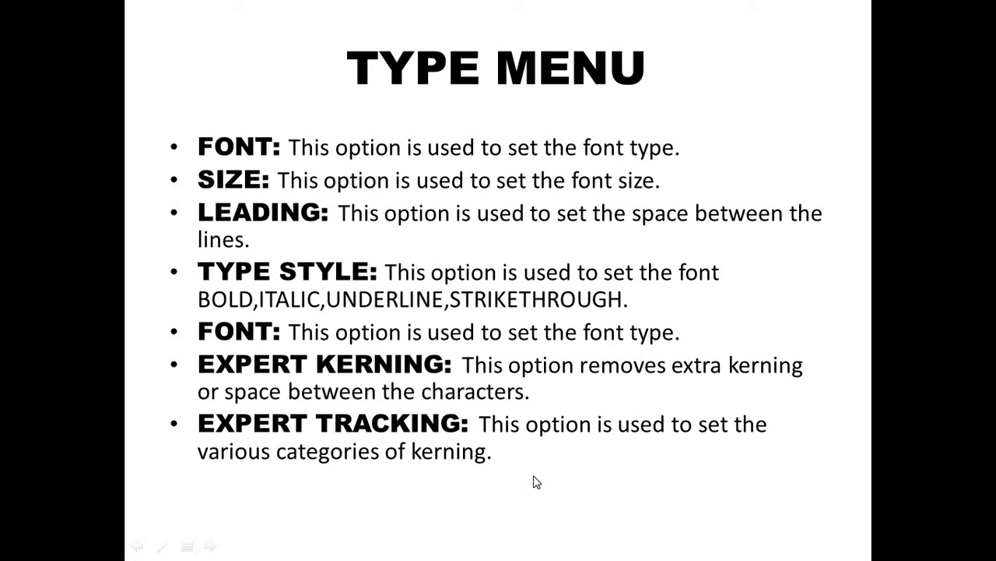
key("super")
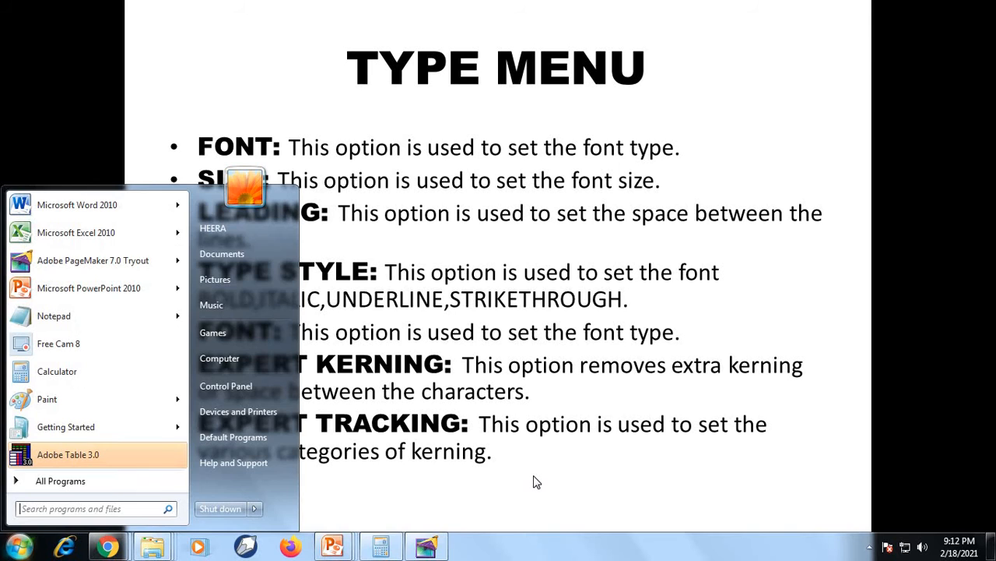
left_click(428, 547)
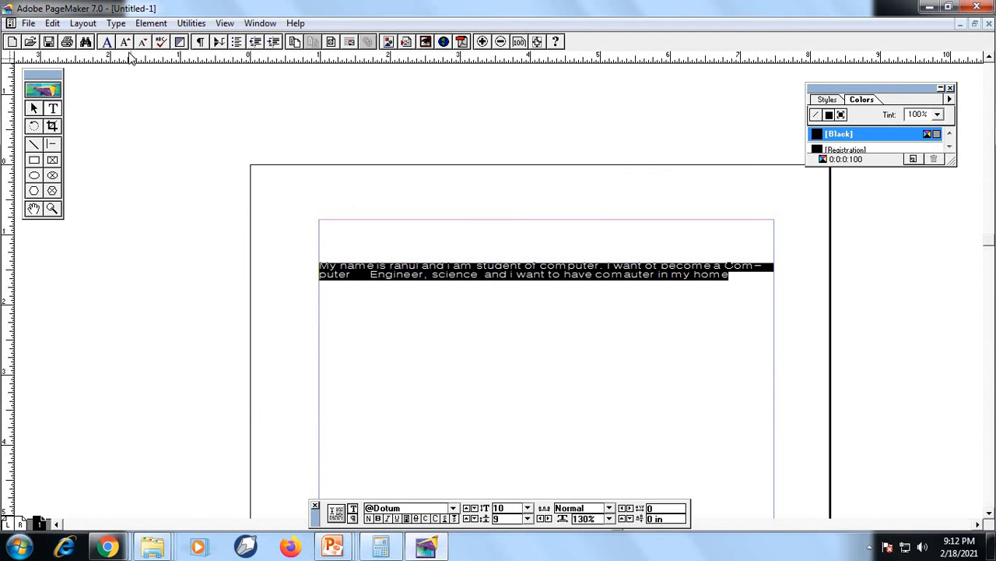
Try Very Loose expert tracking on the selected paragraph and switch the tracking to No Track.
left_click(116, 23)
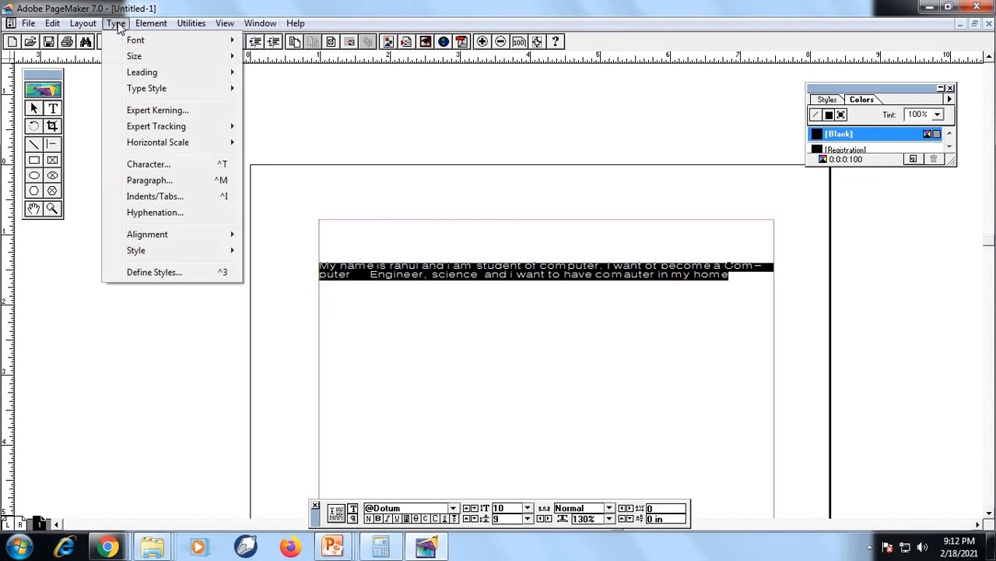
mouse_move(155, 130)
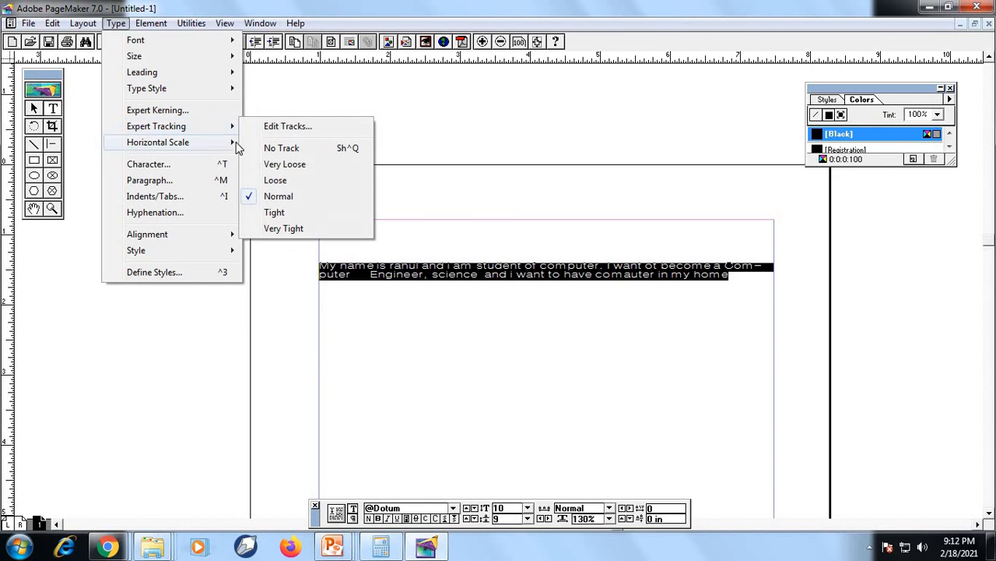
left_click(276, 164)
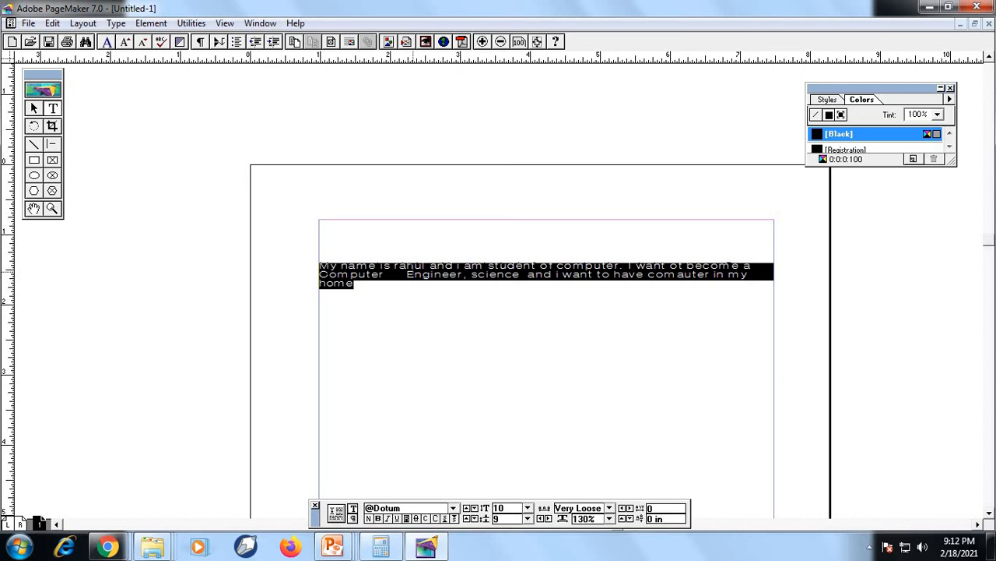
left_click(120, 26)
mouse_move(155, 132)
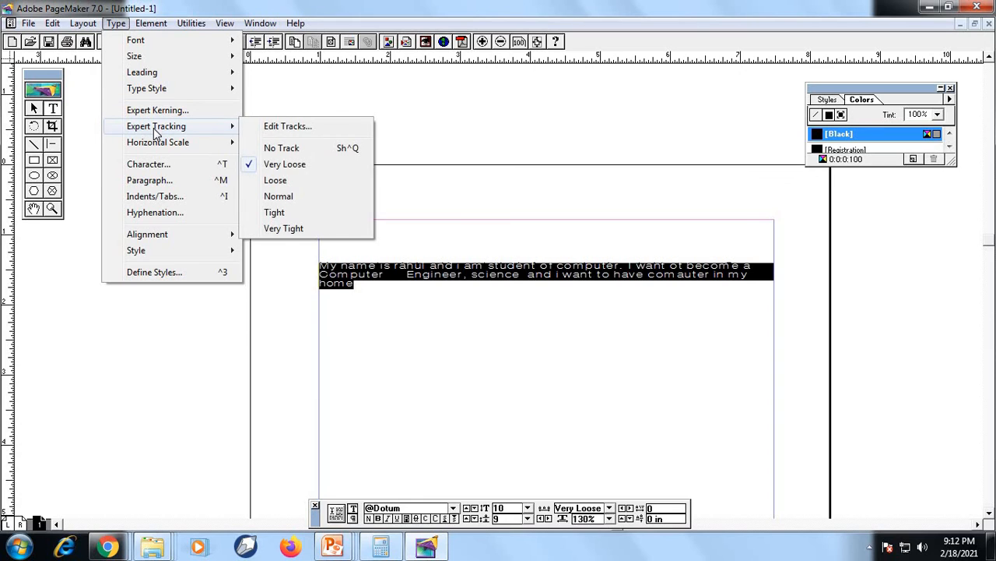
left_click(281, 147)
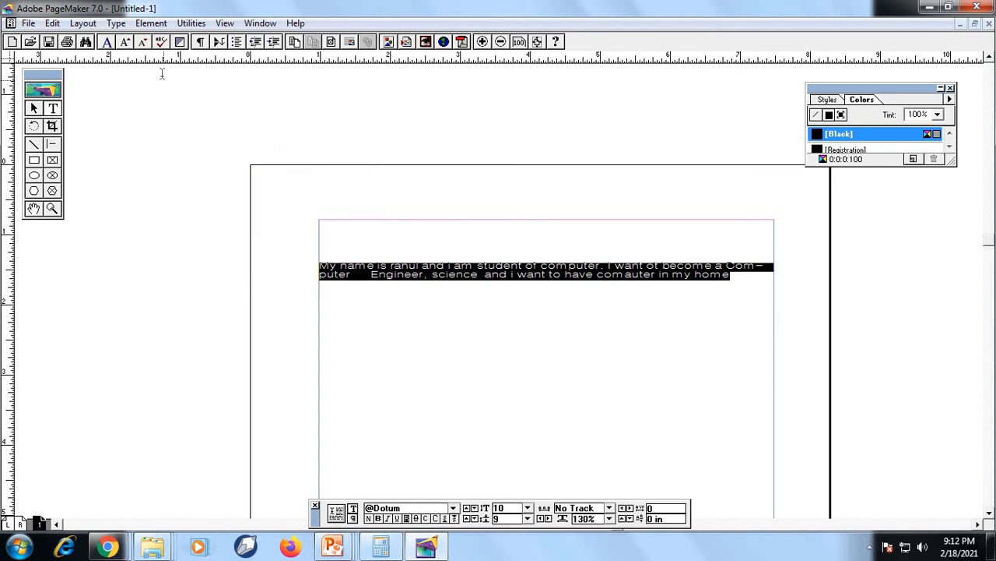
Apply Very Loose tracking to the selected paragraph once more and return it to No Track.
left_click(118, 24)
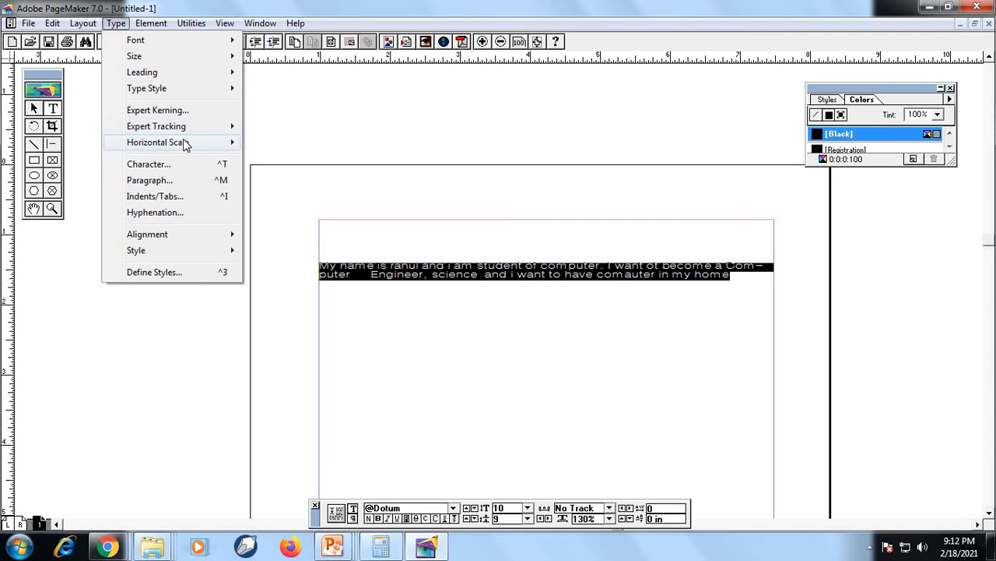
mouse_move(211, 129)
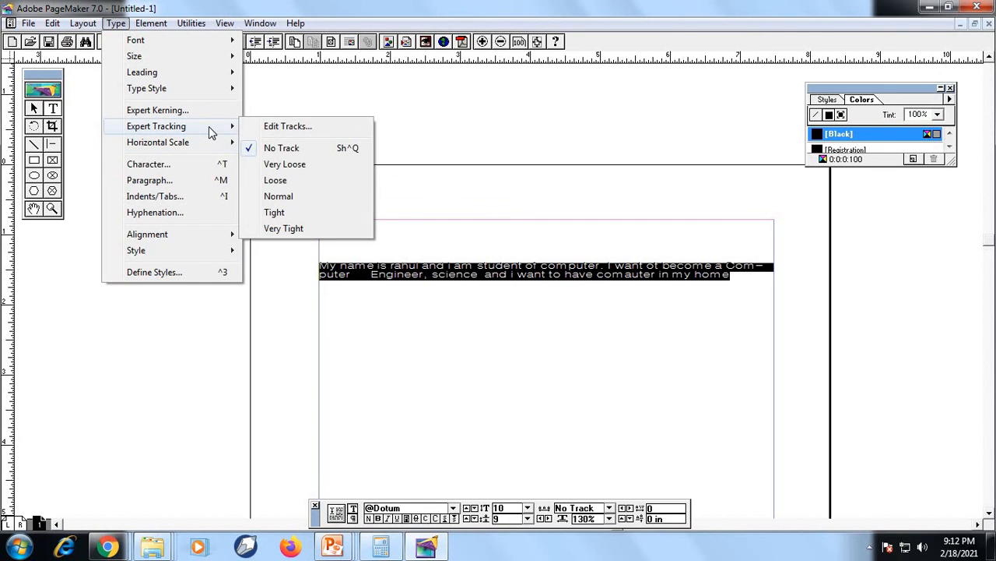
left_click(273, 164)
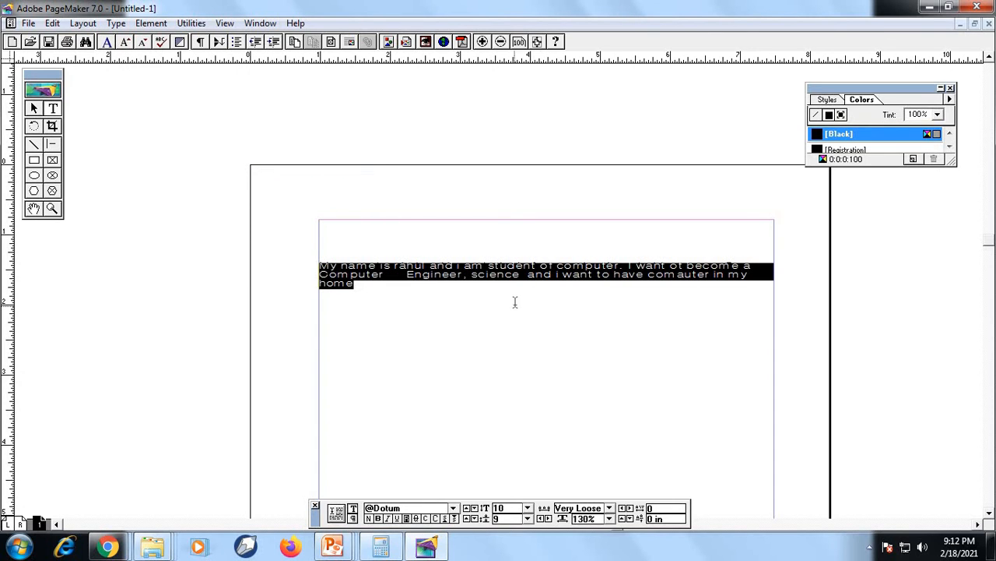
left_click(115, 23)
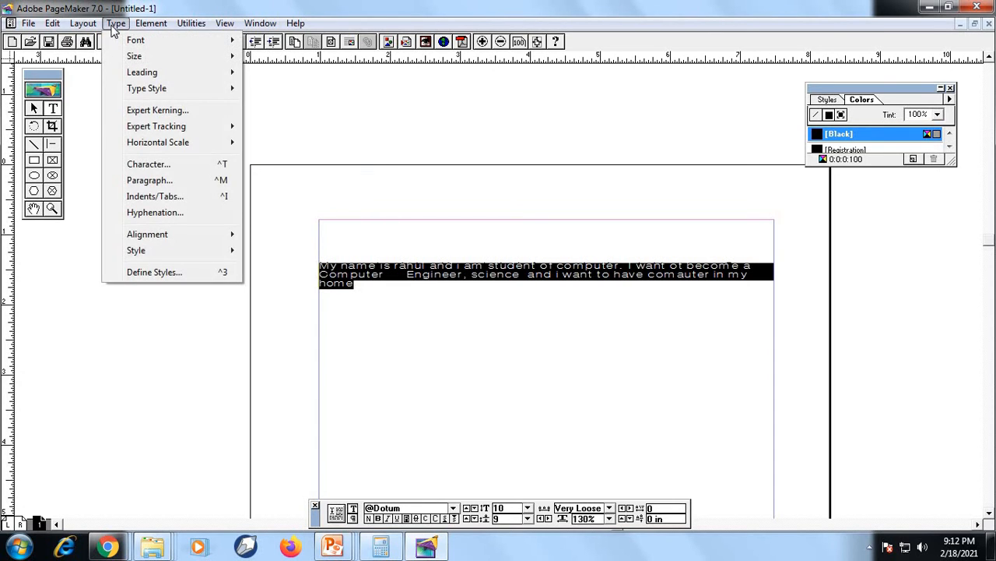
mouse_move(177, 132)
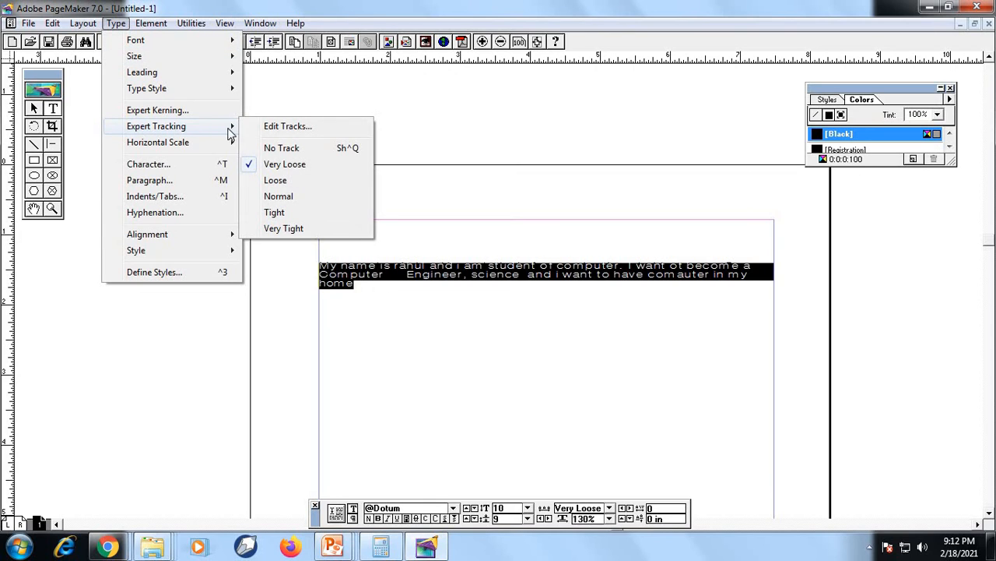
left_click(279, 148)
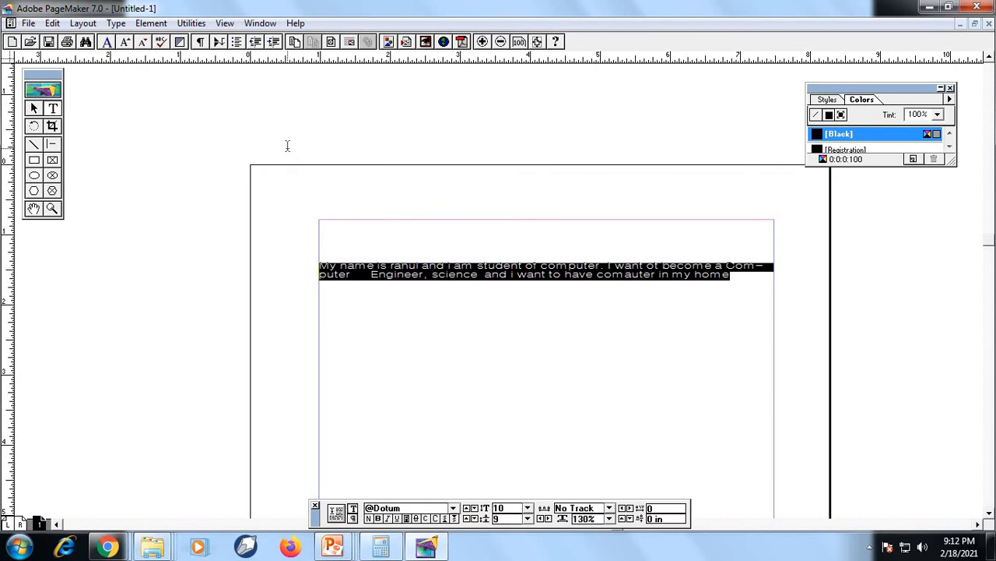
Try a 70% horizontal scale on the selected paragraph and set it back to 130%.
left_click(117, 24)
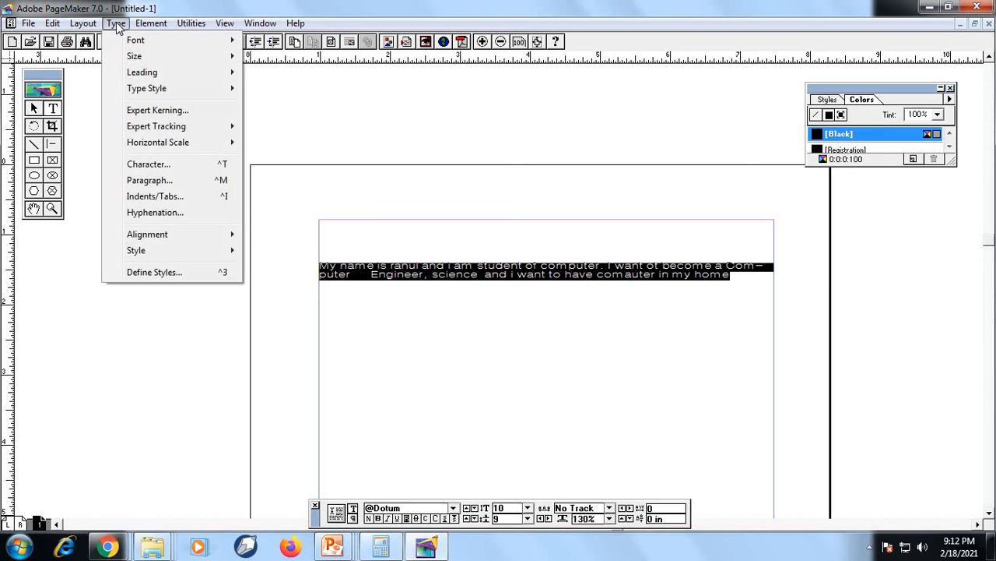
mouse_move(168, 148)
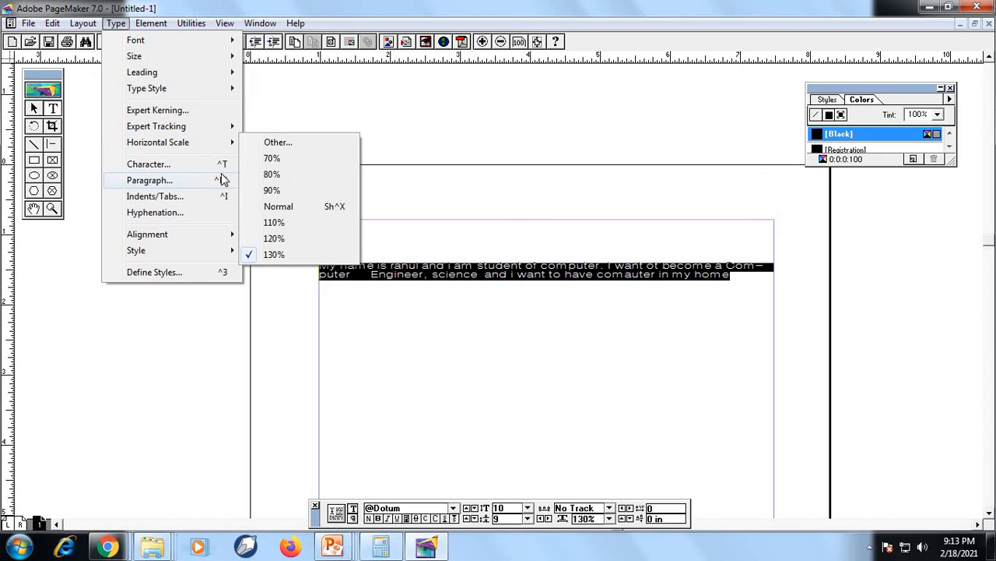
left_click(275, 158)
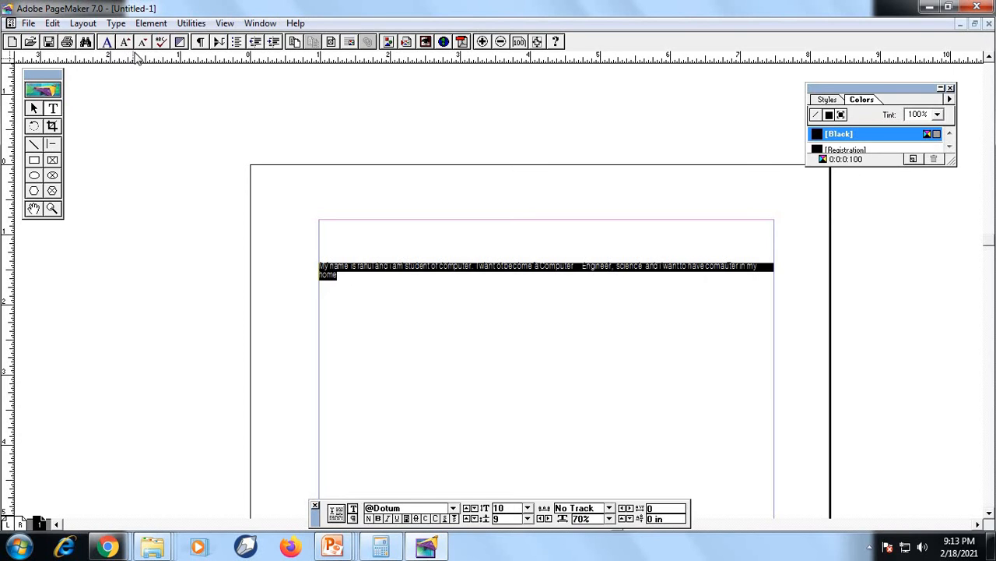
left_click(121, 25)
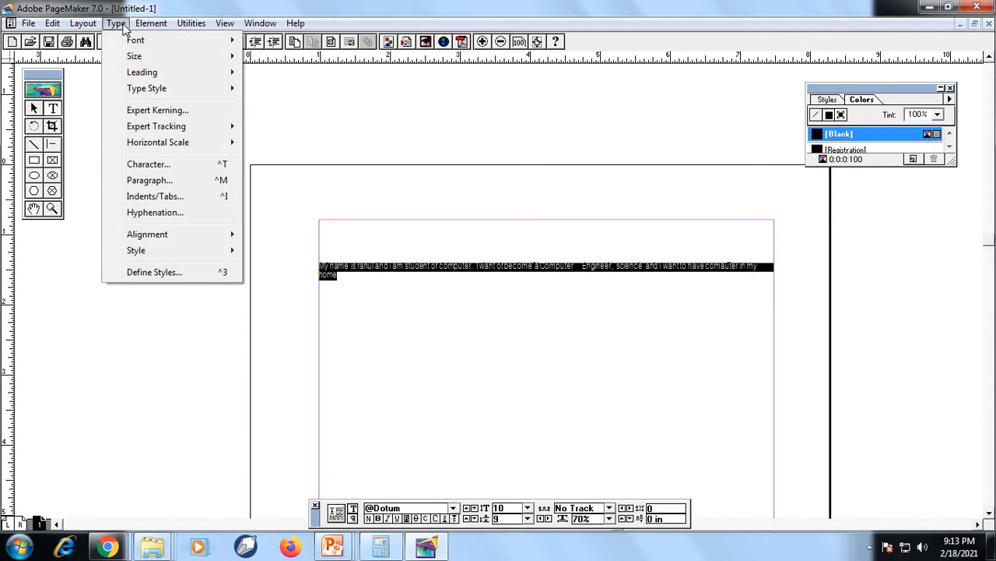
mouse_move(200, 143)
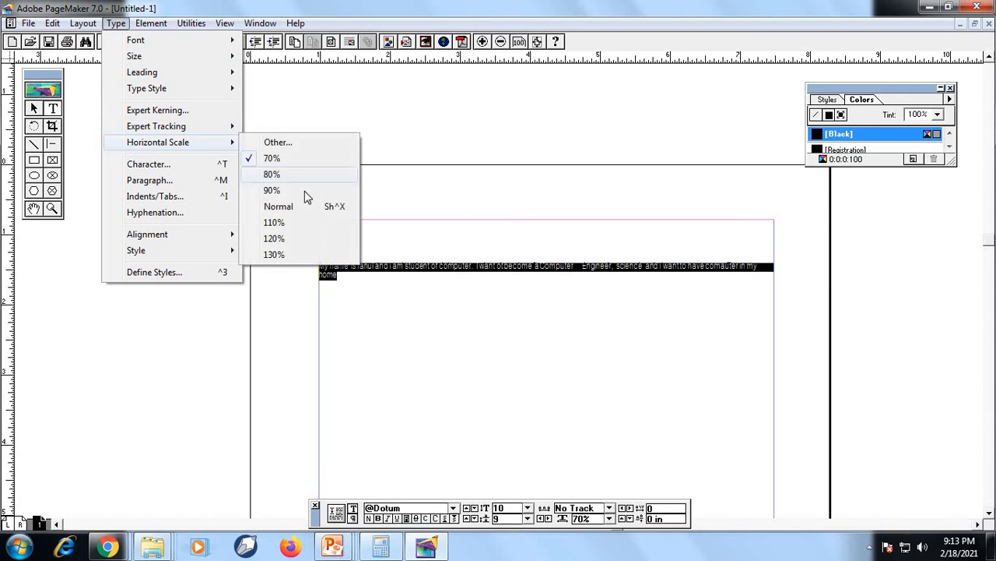
left_click(304, 253)
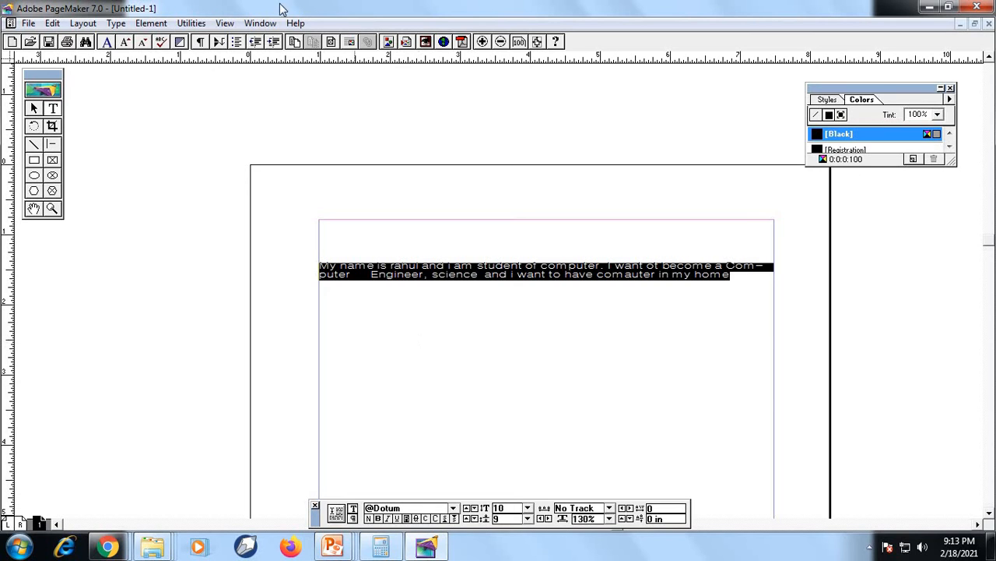
Examine the Character Specifications of the selected paragraph, including the available text colors, and close them without changes.
left_click(113, 24)
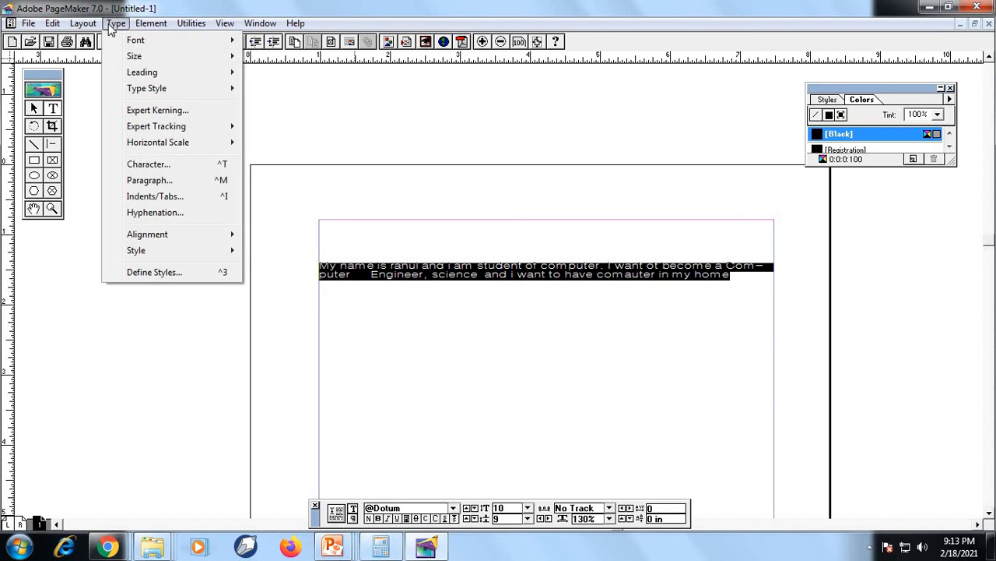
left_click(162, 164)
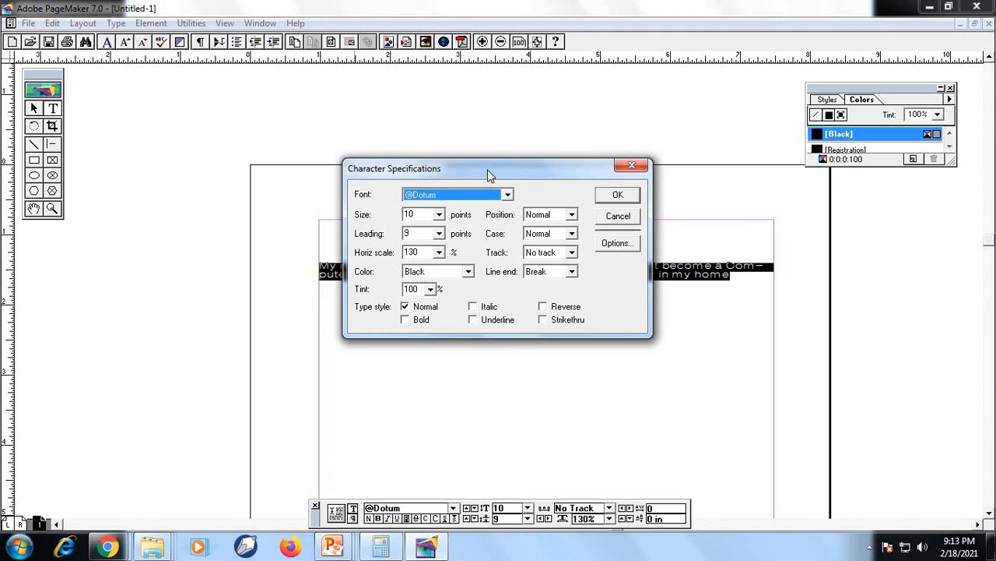
left_click_drag(491, 172, 328, 66)
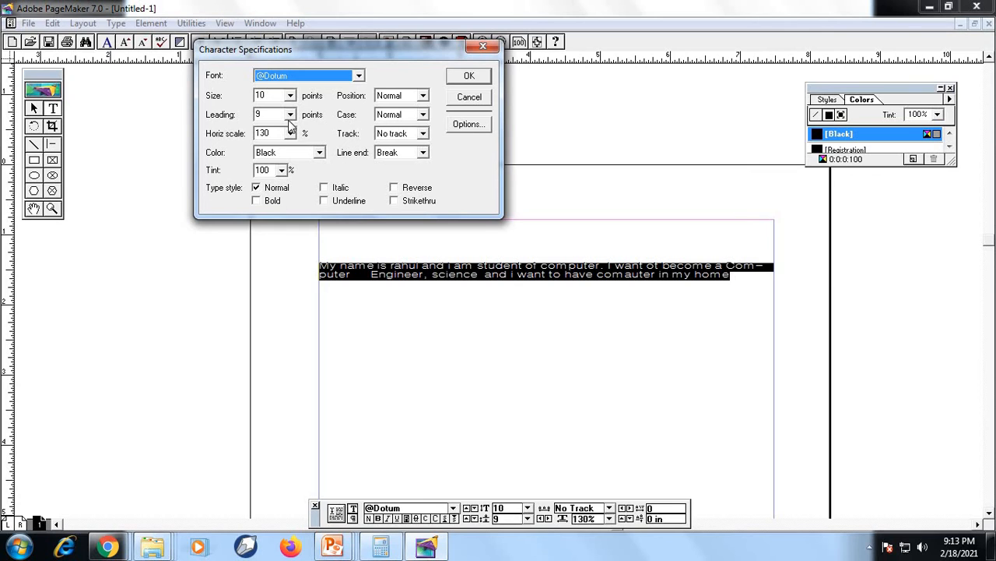
left_click(319, 153)
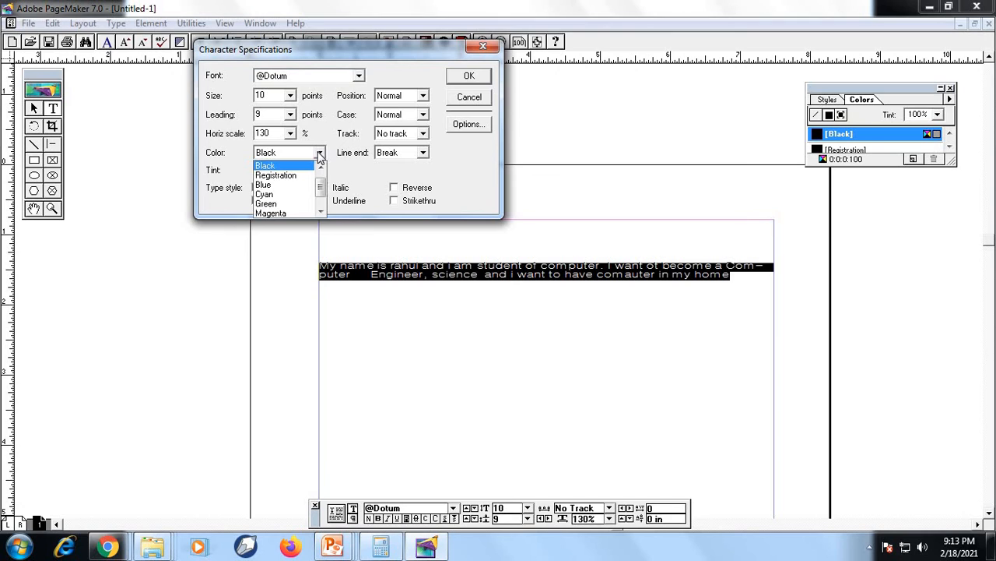
left_click(319, 153)
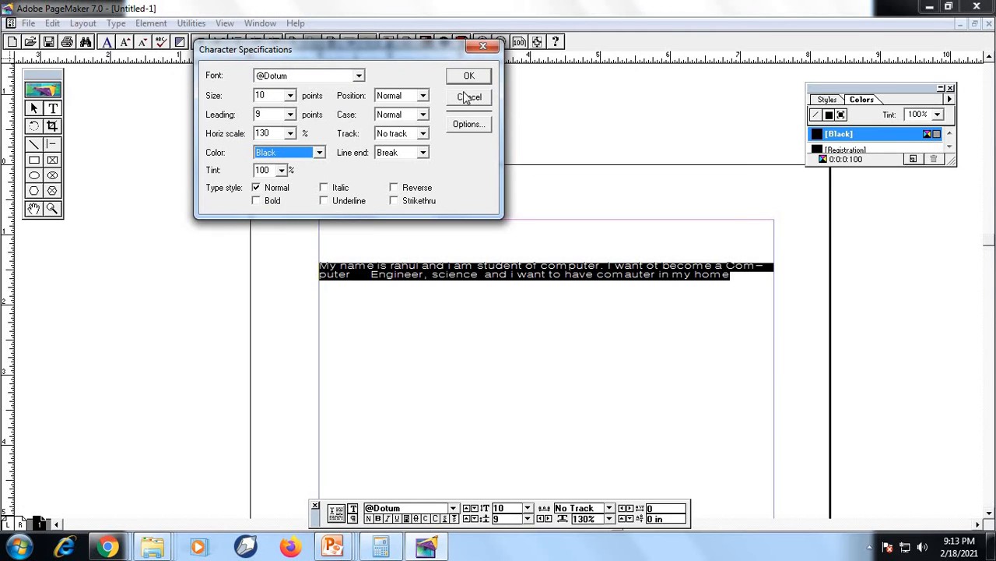
left_click(483, 48)
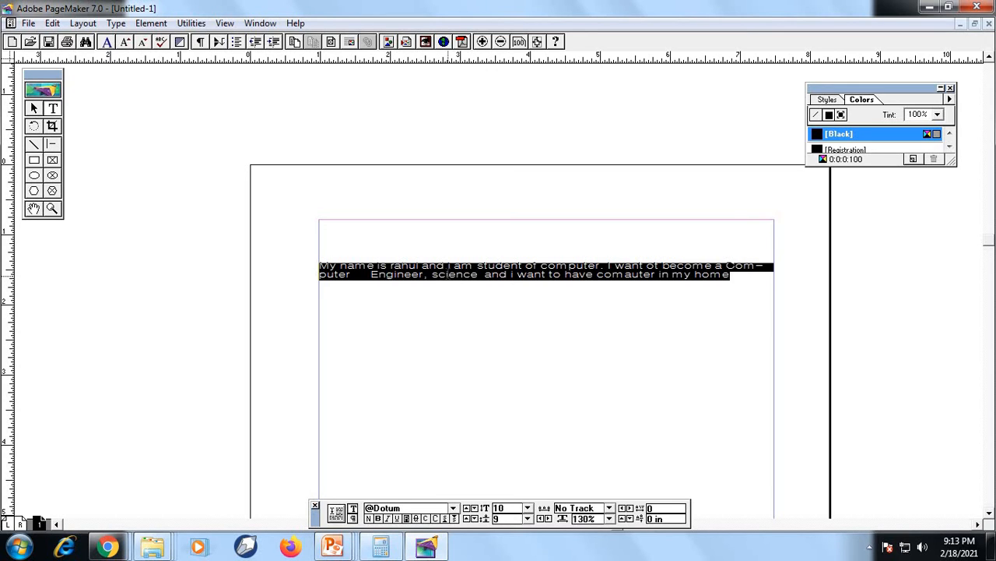
Examine the Indents/Tabs and Hyphenation settings of the selected paragraph, closing both without changes.
left_click(116, 23)
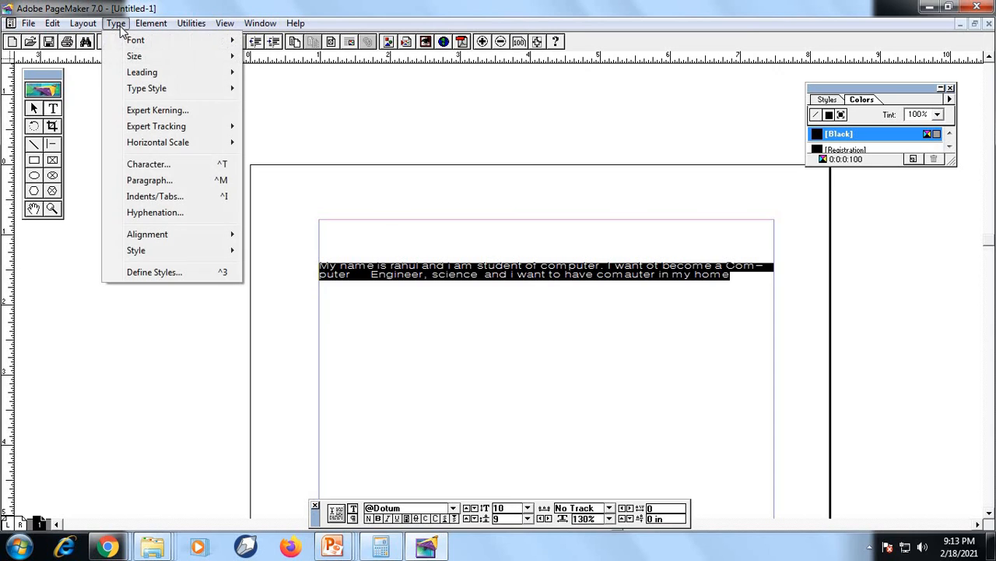
left_click(179, 199)
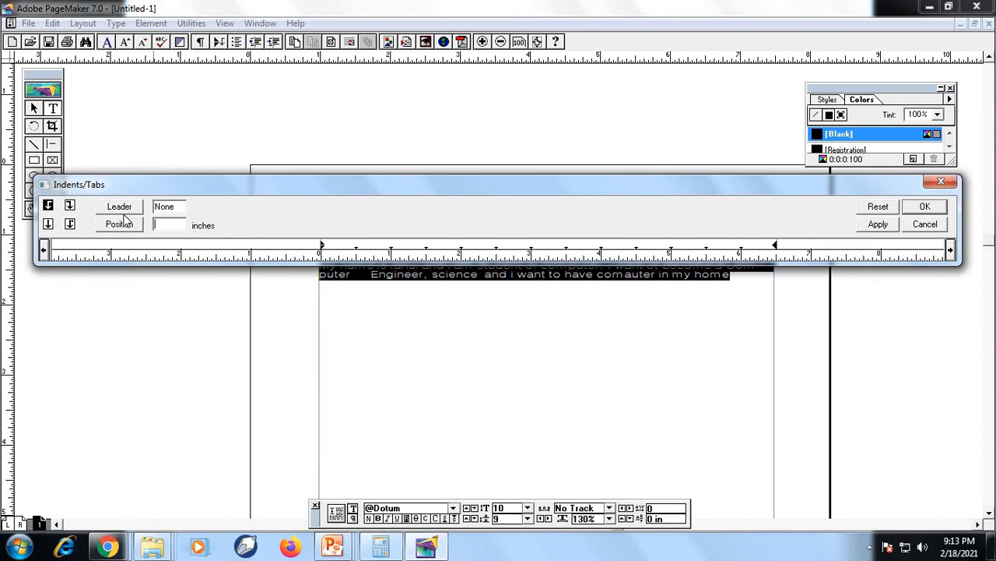
left_click(942, 180)
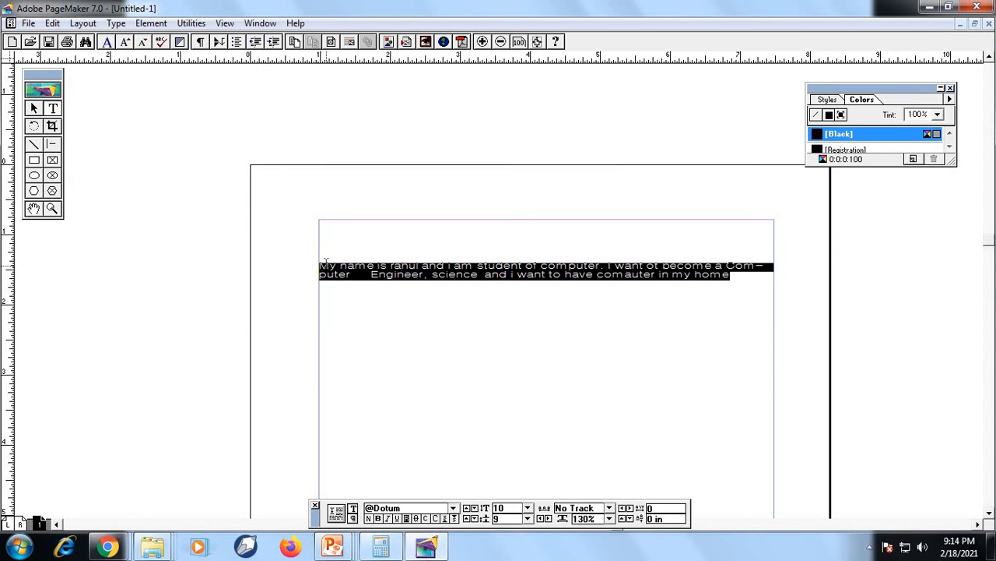
left_click(116, 23)
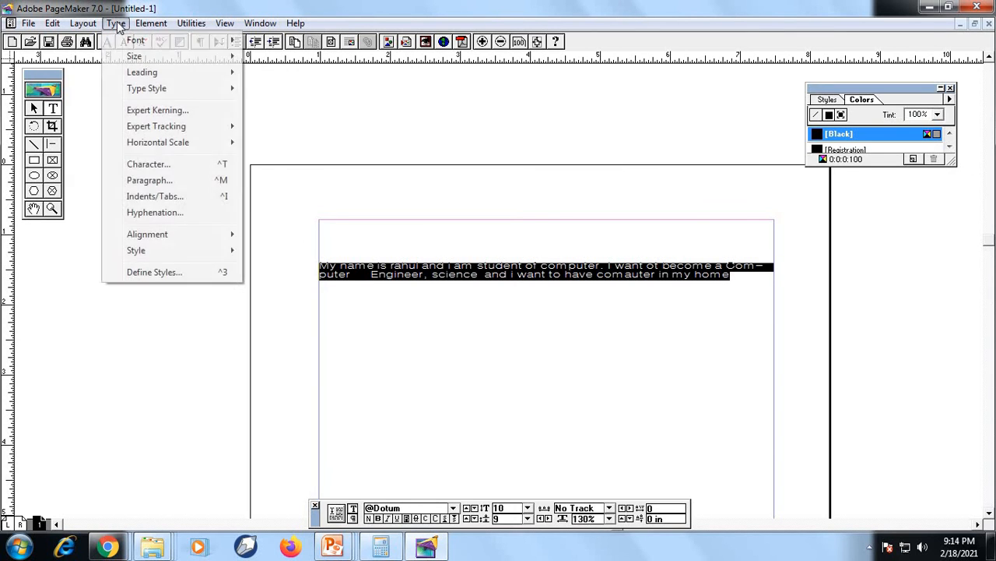
left_click(172, 212)
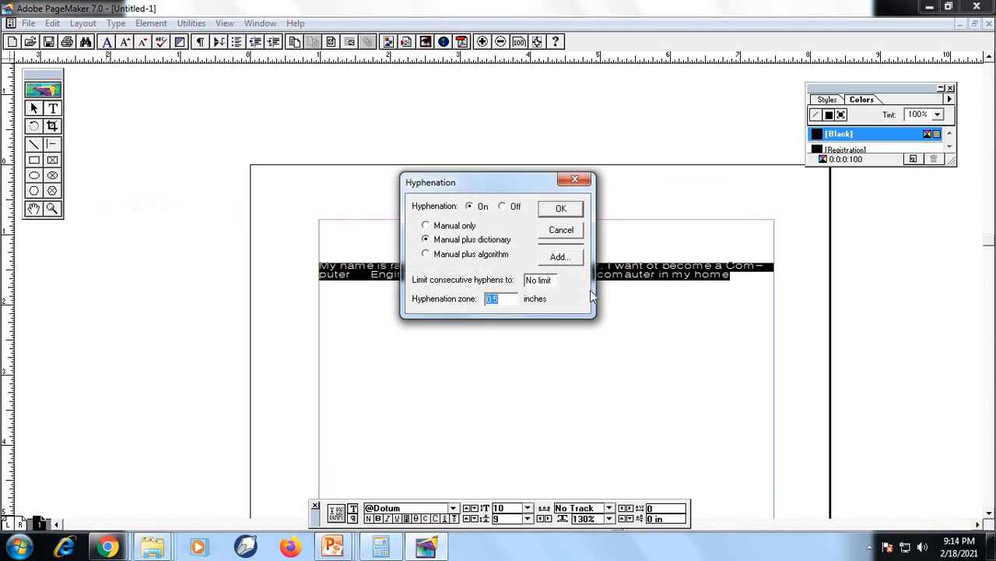
left_click(574, 182)
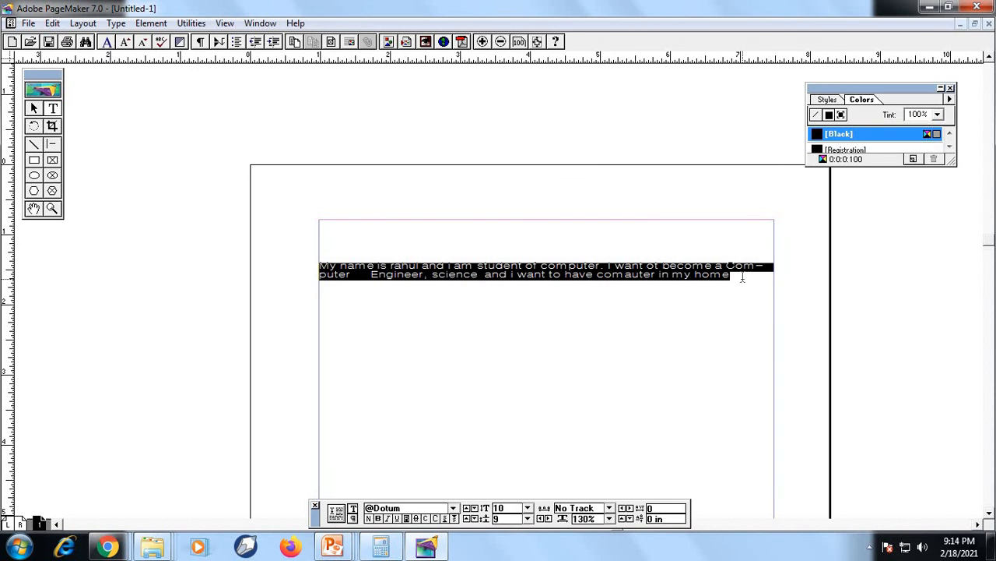
Reselect the whole sample paragraph and set its hyphenation to Off.
left_click(741, 279)
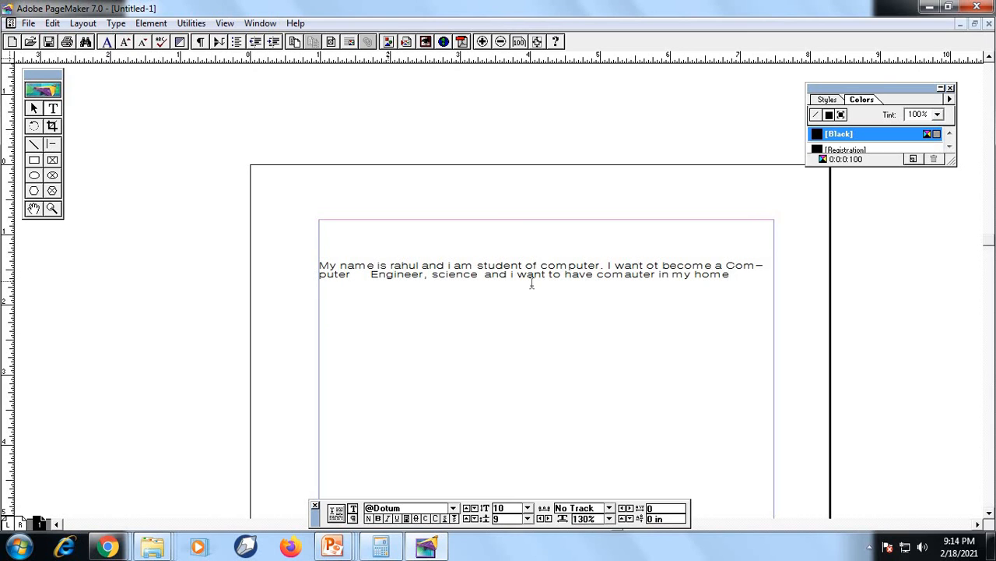
left_click_drag(741, 274, 330, 249)
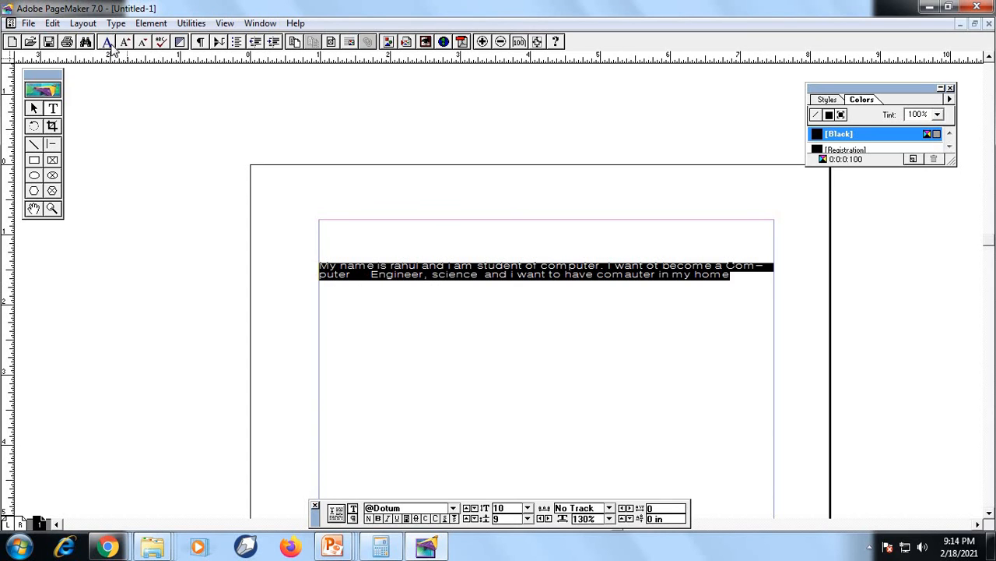
left_click(116, 24)
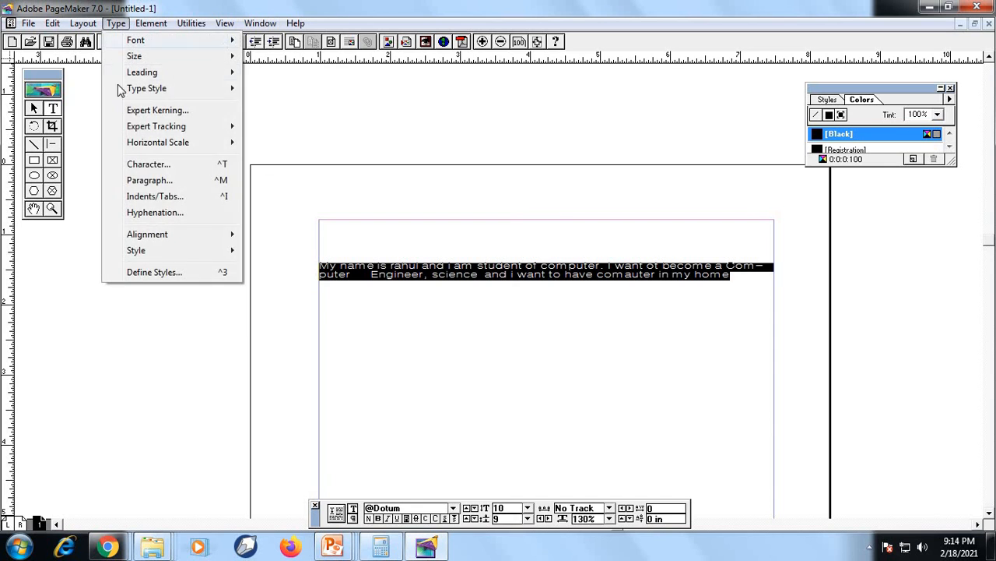
left_click(152, 213)
left_click(503, 207)
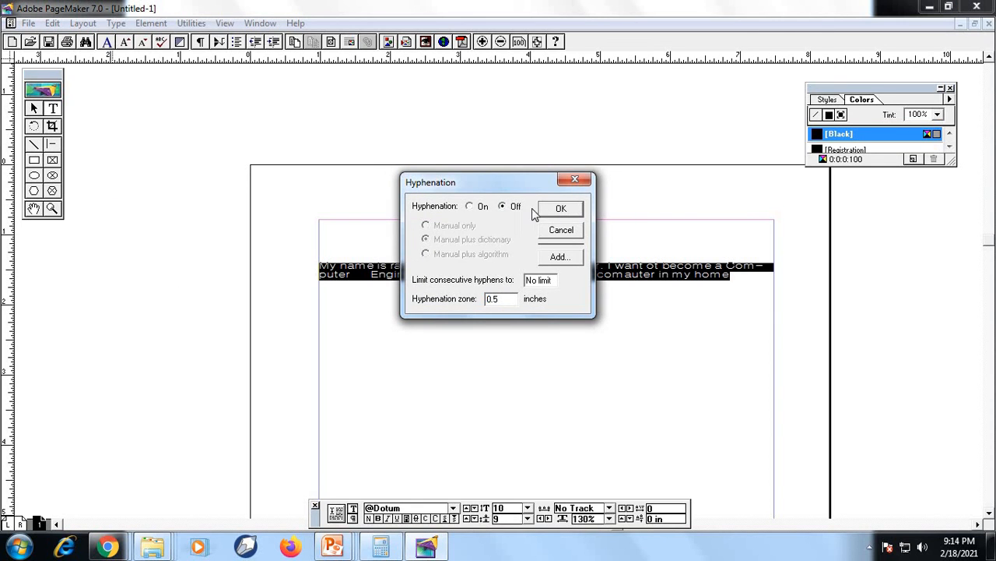
left_click(561, 207)
left_click(319, 285)
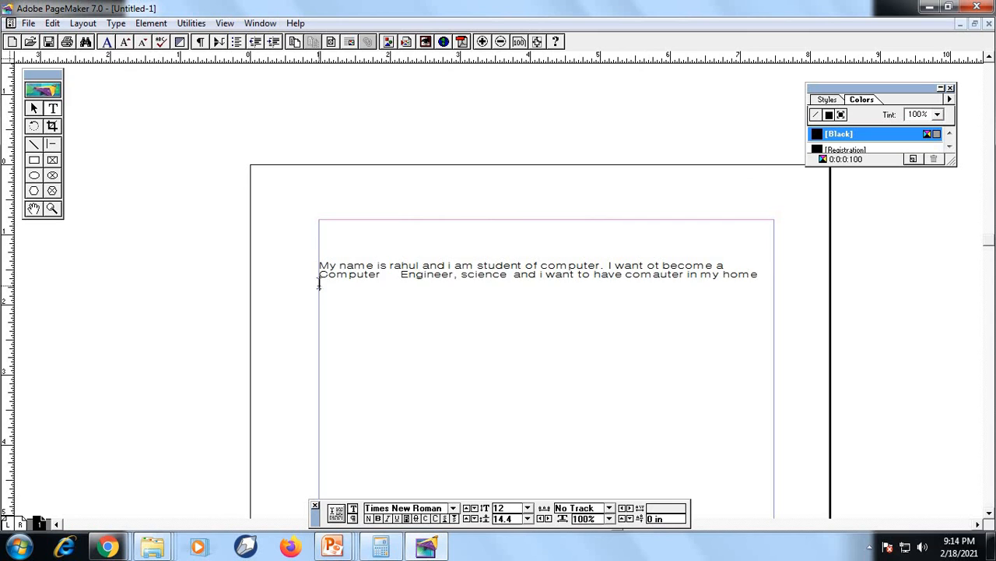
Turn hyphenation back on for the whole paragraph and highlight the "Com" fragment at the end of its first line.
left_click_drag(760, 277, 322, 238)
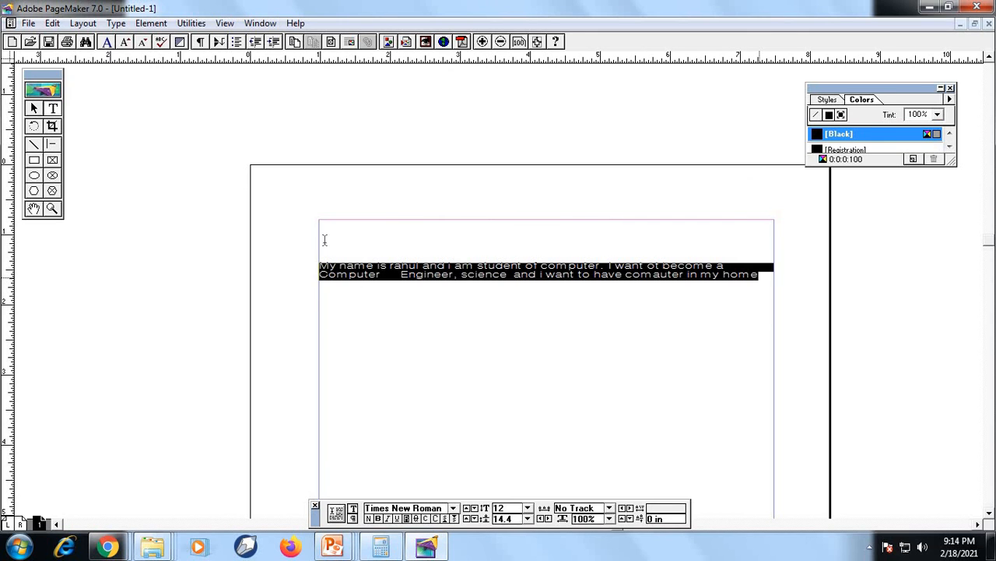
left_click(117, 24)
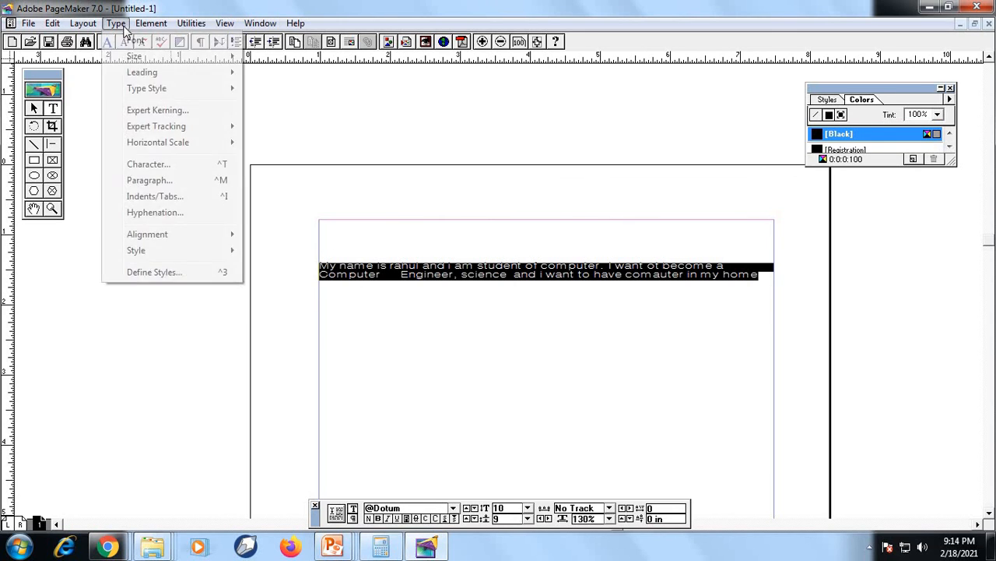
left_click(152, 214)
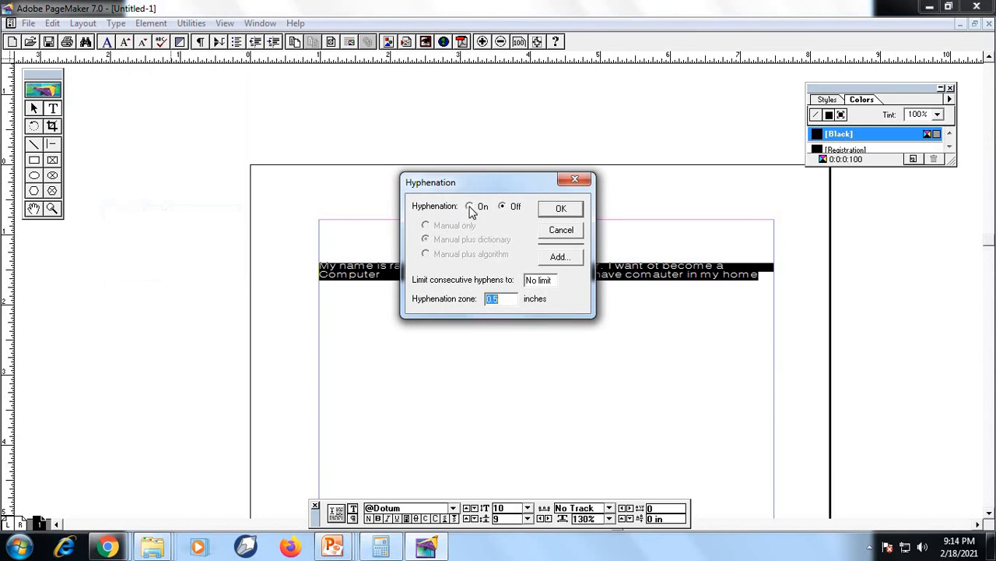
left_click(470, 207)
left_click(560, 211)
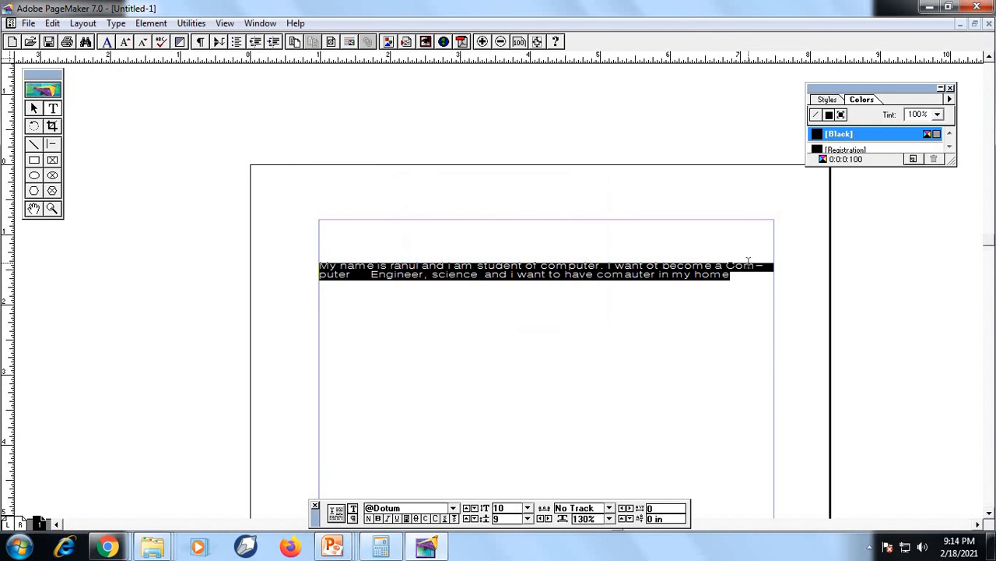
left_click_drag(726, 266, 753, 268)
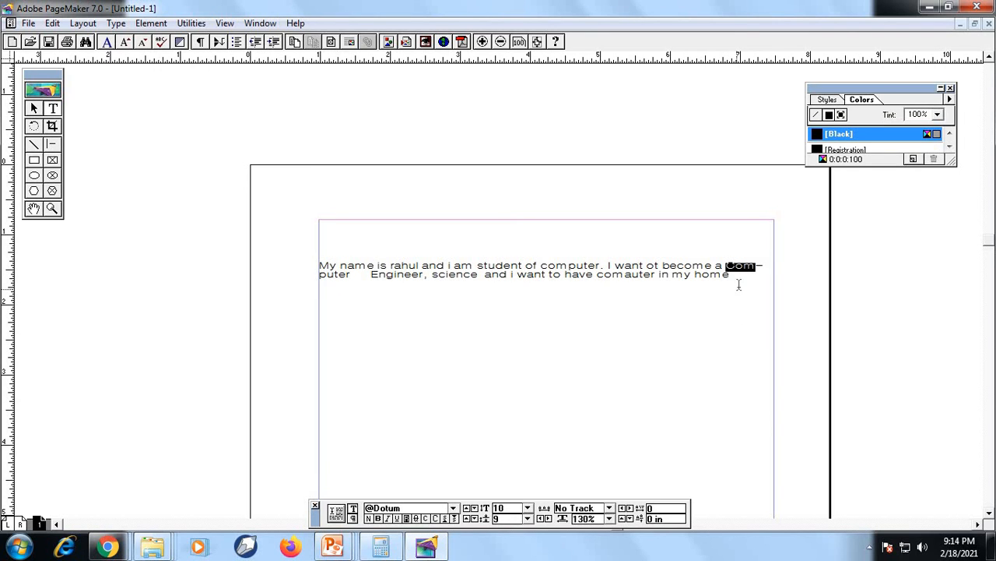
Select the whole paragraph and try Align Center and Align Right on it.
left_click_drag(738, 277, 191, 224)
left_click(118, 24)
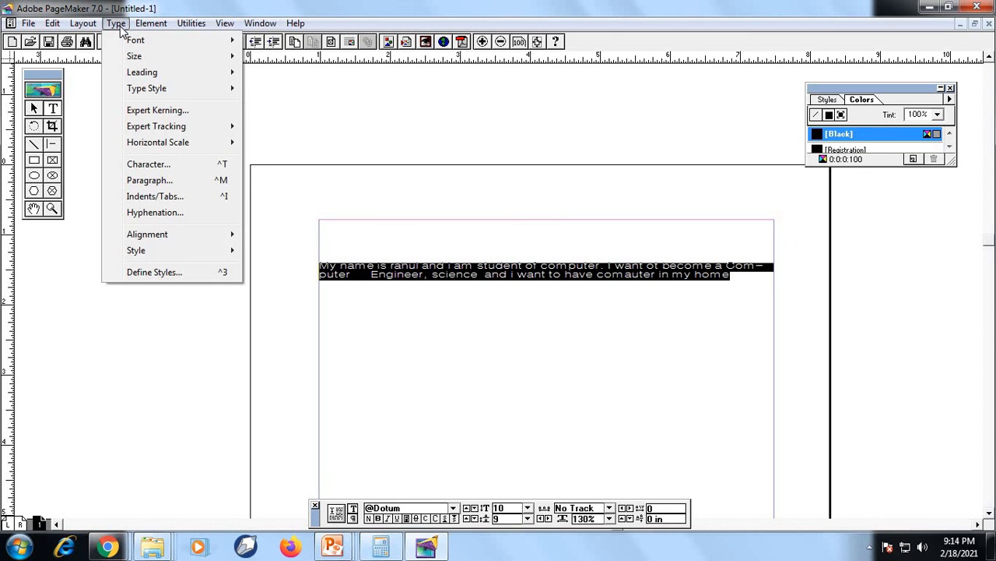
mouse_move(142, 240)
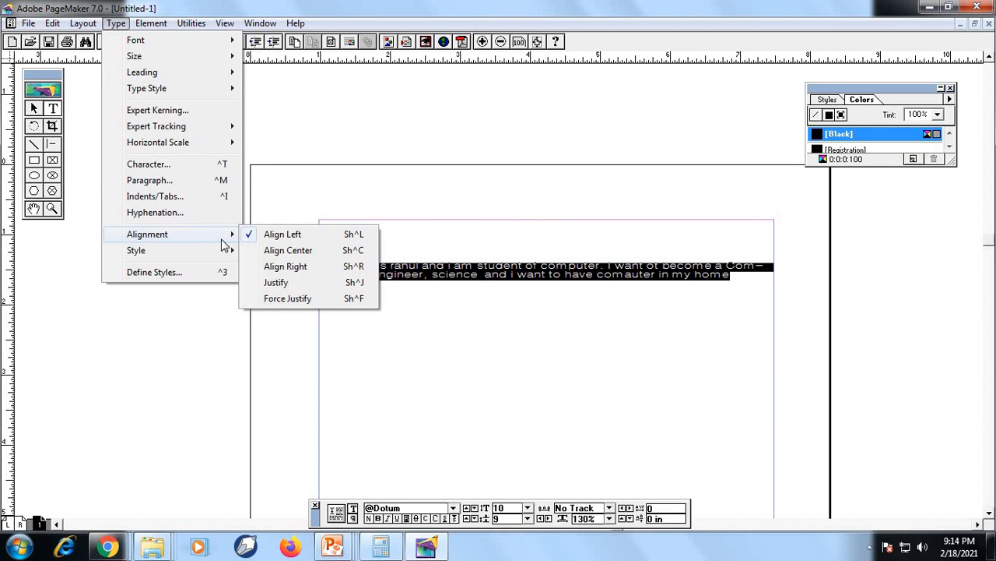
left_click(275, 250)
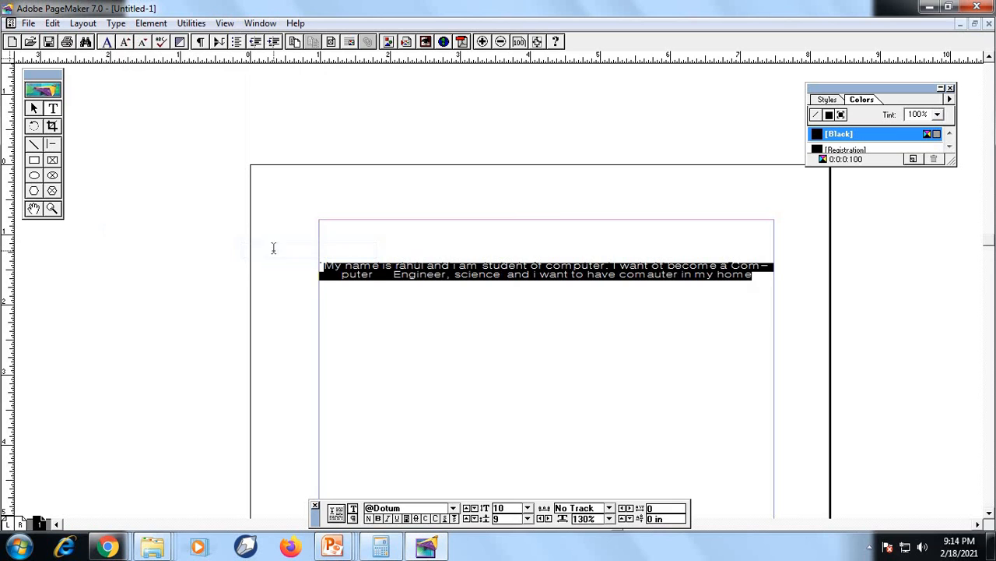
left_click(116, 23)
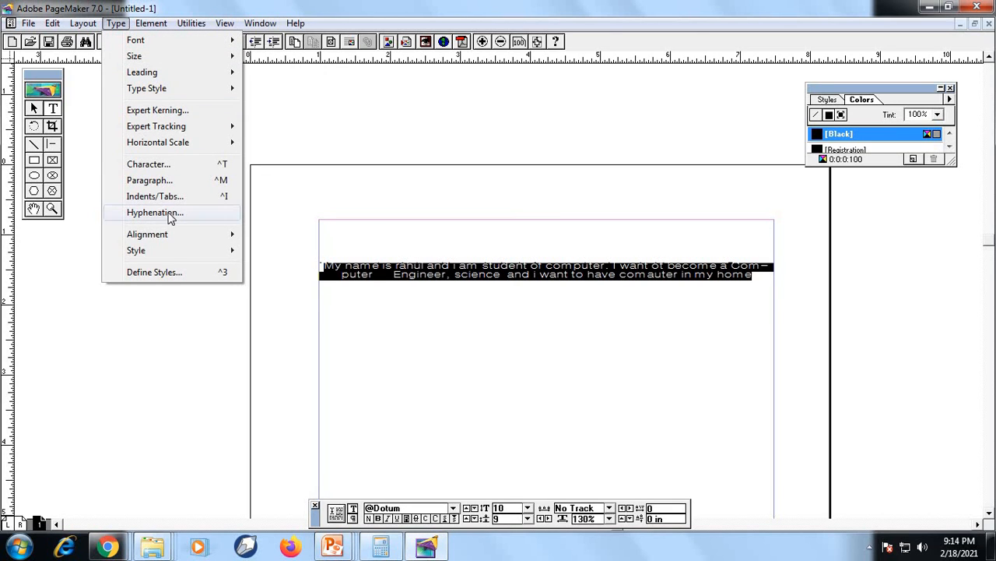
mouse_move(167, 237)
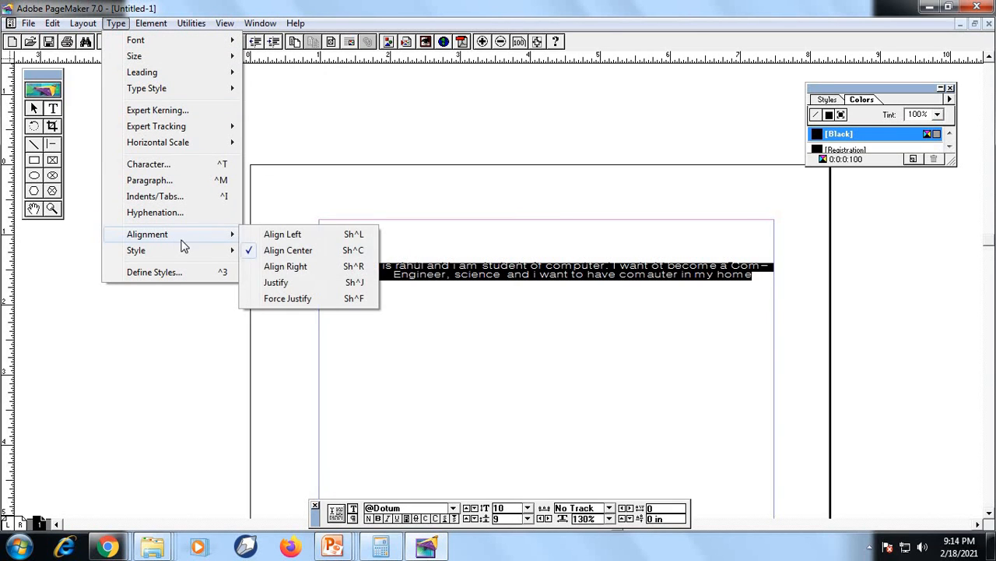
left_click(288, 267)
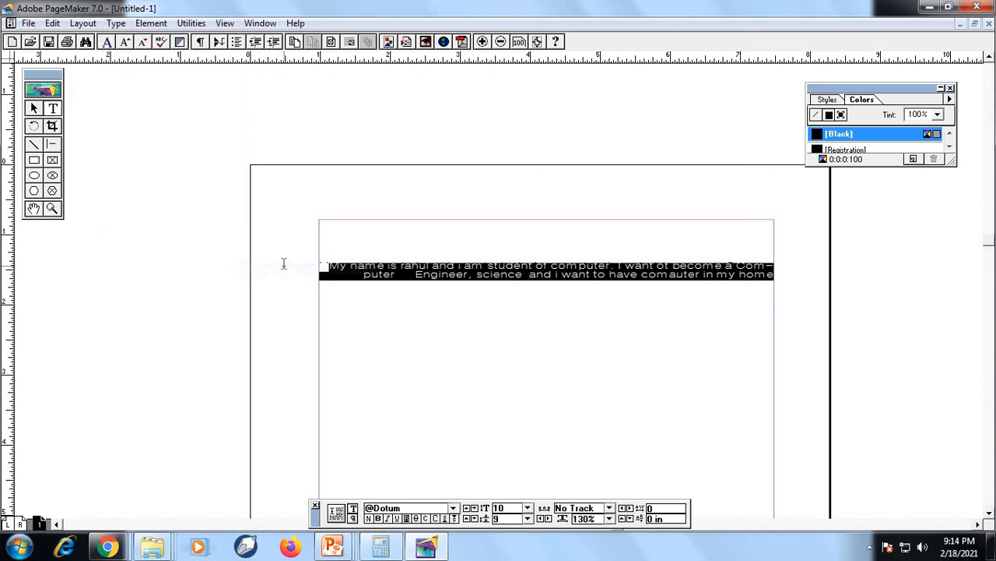
Return the selected paragraph to Align Left.
left_click(116, 24)
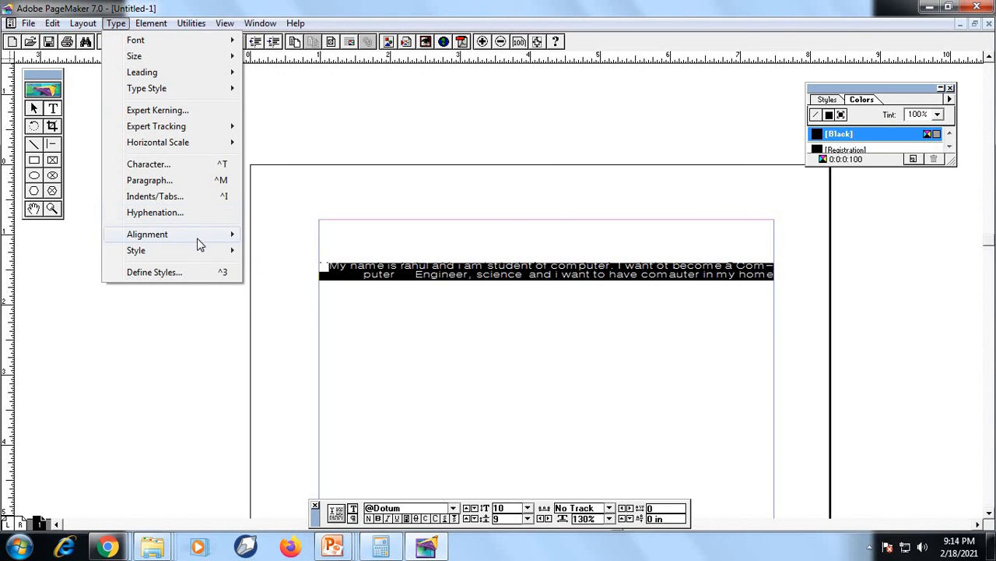
mouse_move(222, 234)
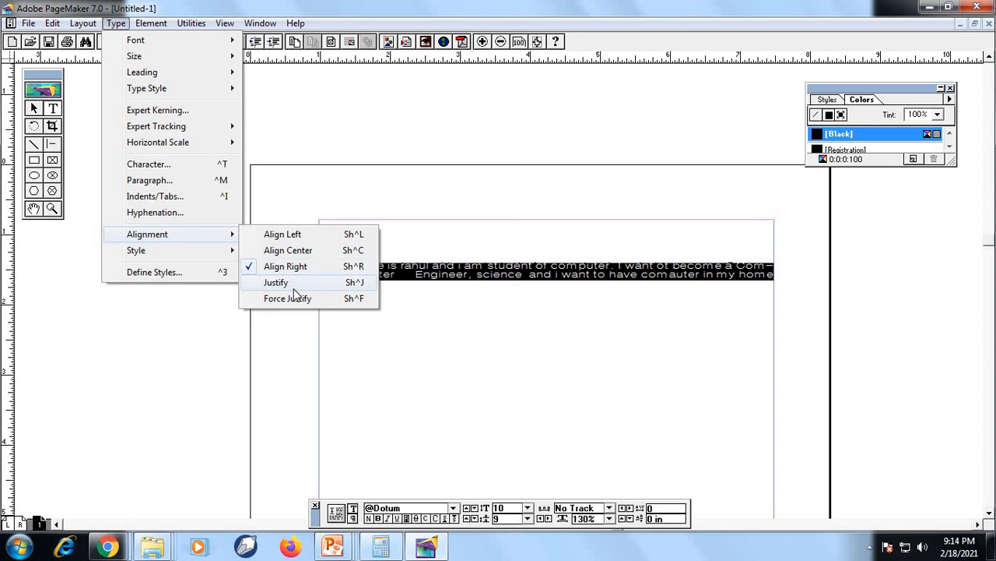
left_click(289, 234)
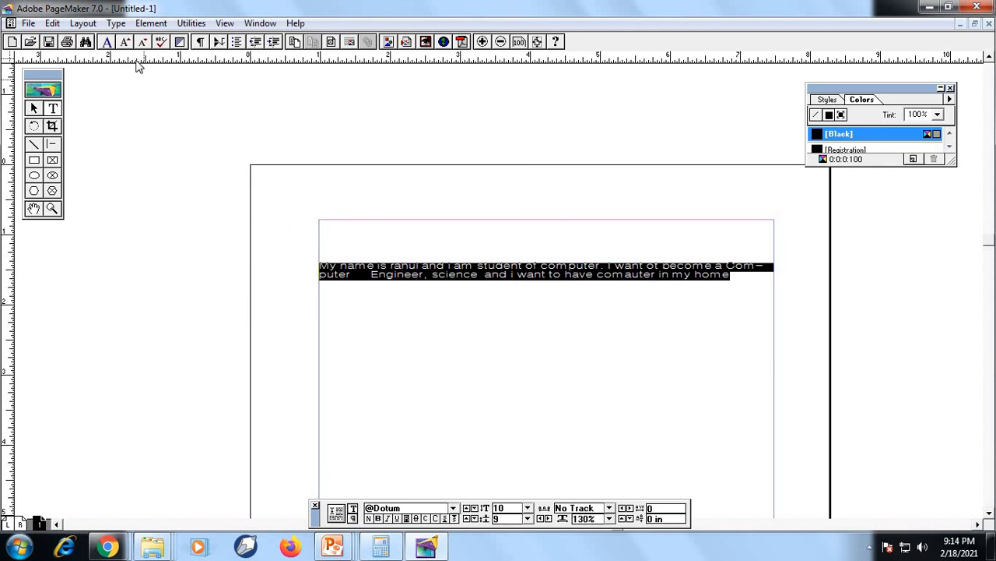
left_click(116, 24)
mouse_move(172, 257)
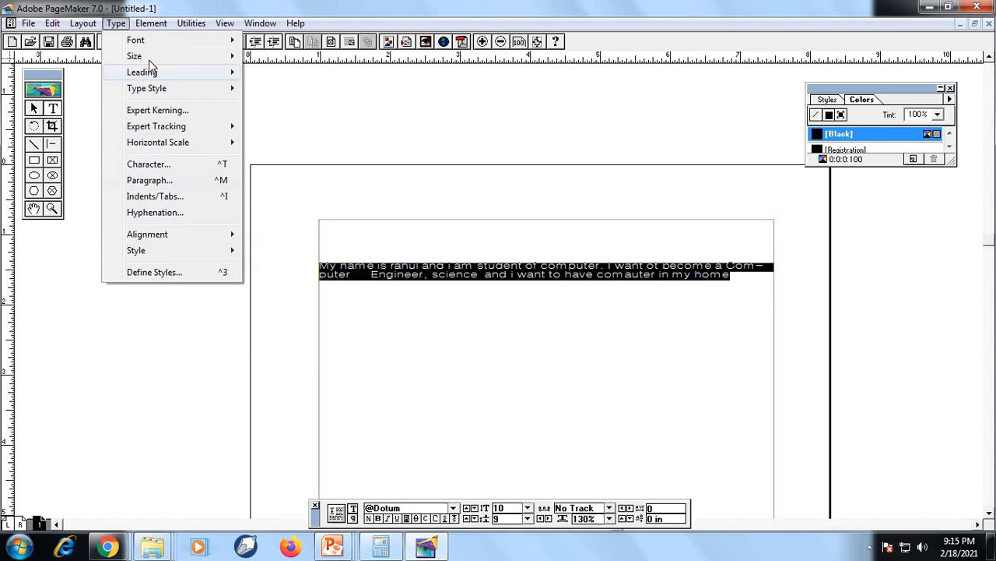
mouse_move(135, 42)
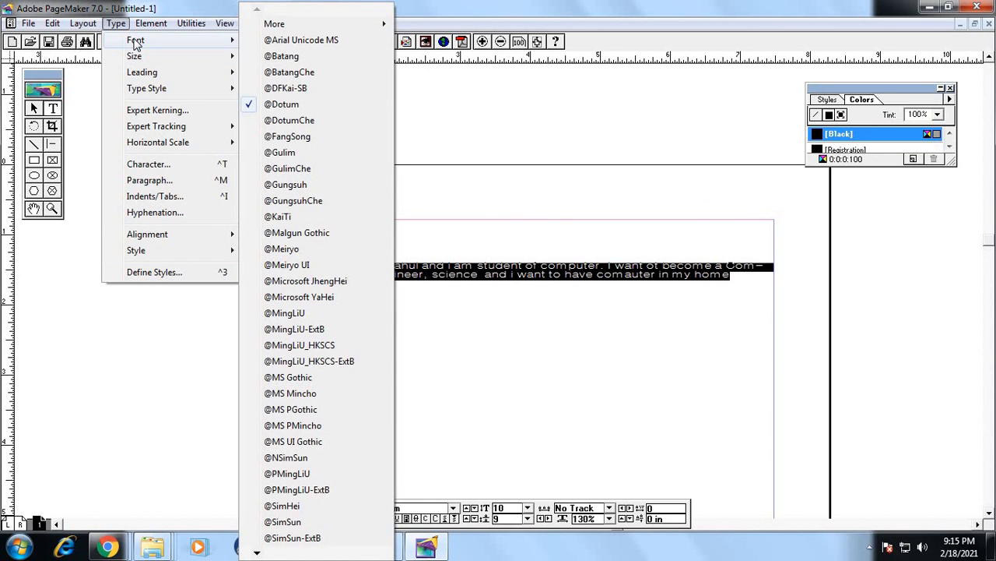
left_click(121, 335)
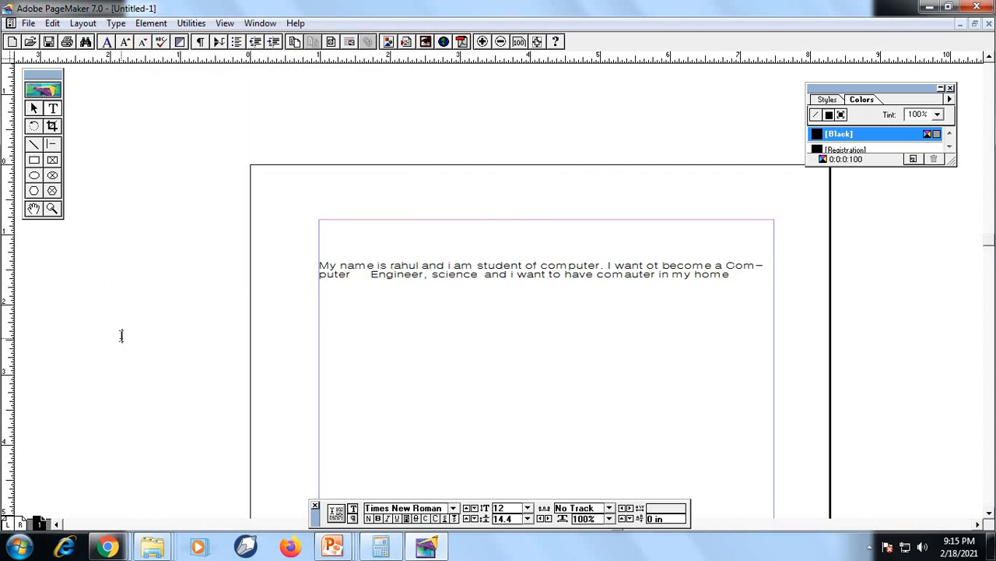